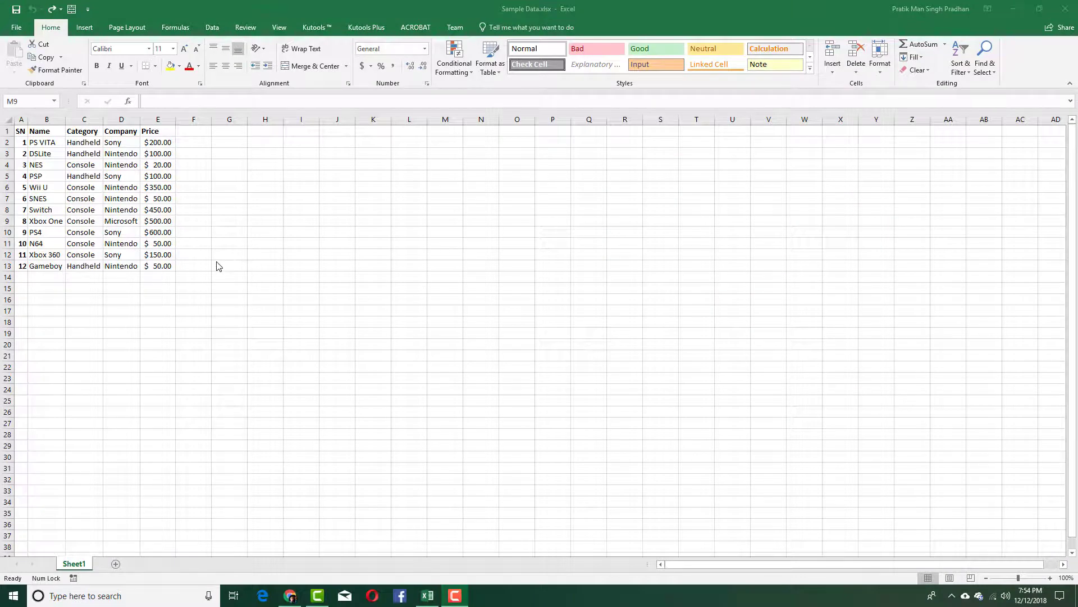
Step: Select the game price table A1:E13, headers included
drag(168, 265, 21, 130)
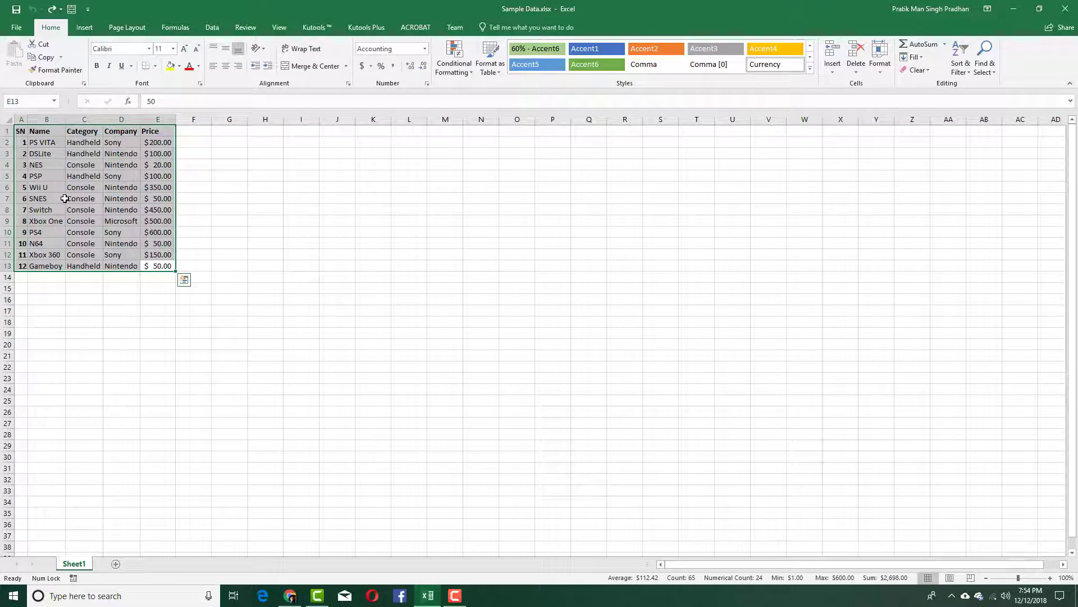
Step: Insert a PivotTable from A1:E13 on the existing sheet at Sheet1!$G$1:$W$25
click(84, 27)
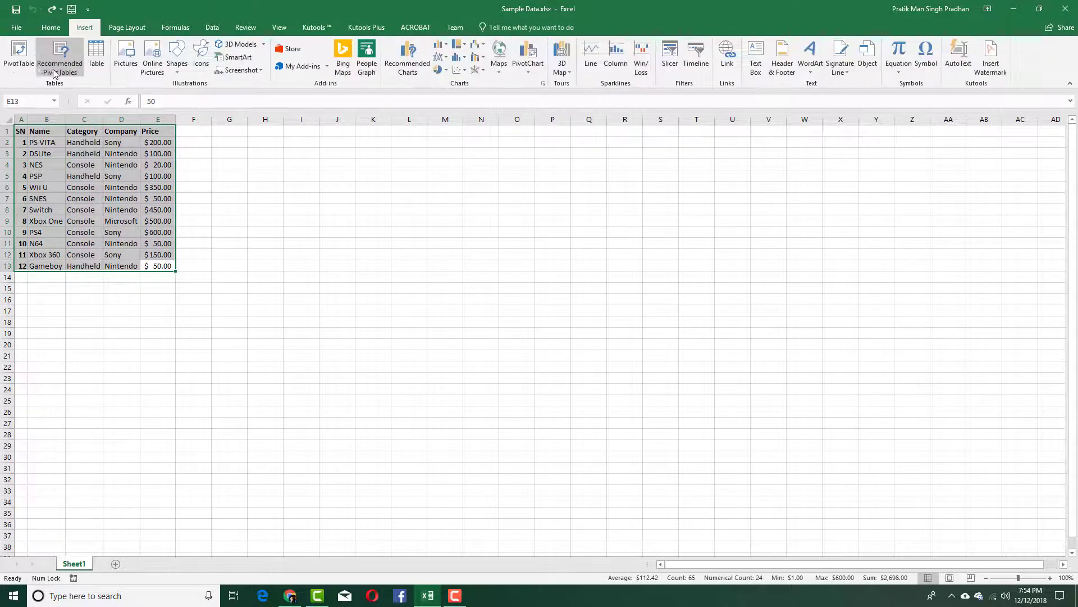
click(19, 54)
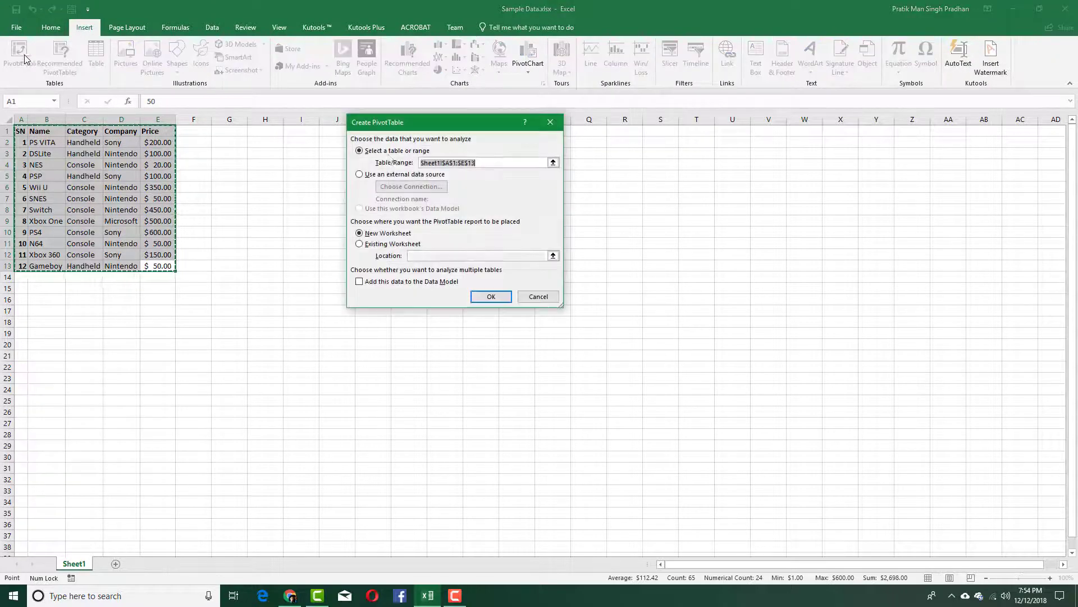
click(376, 246)
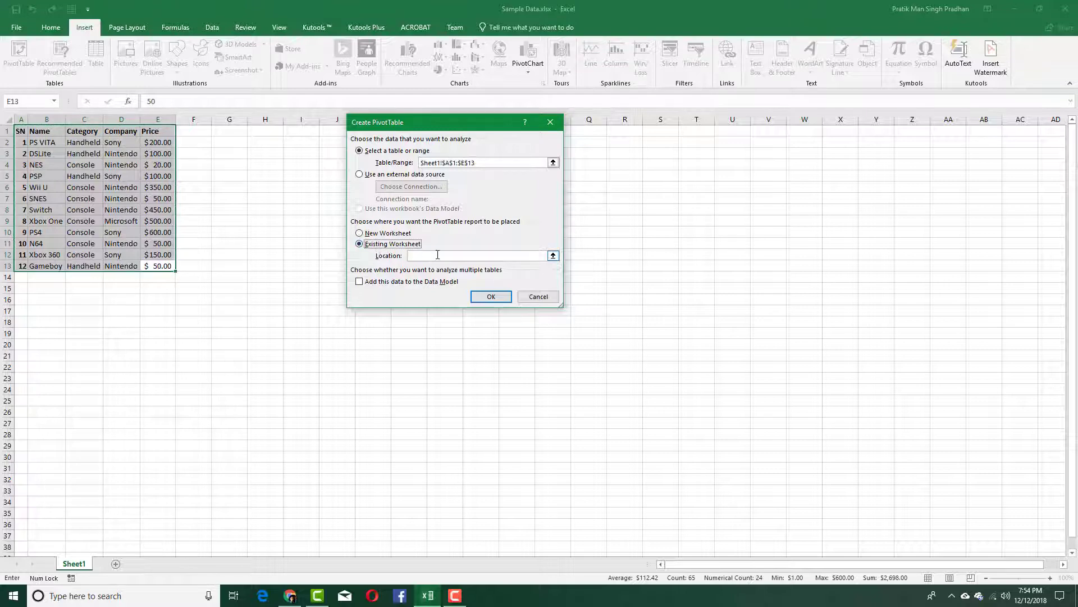
click(477, 256)
click(553, 256)
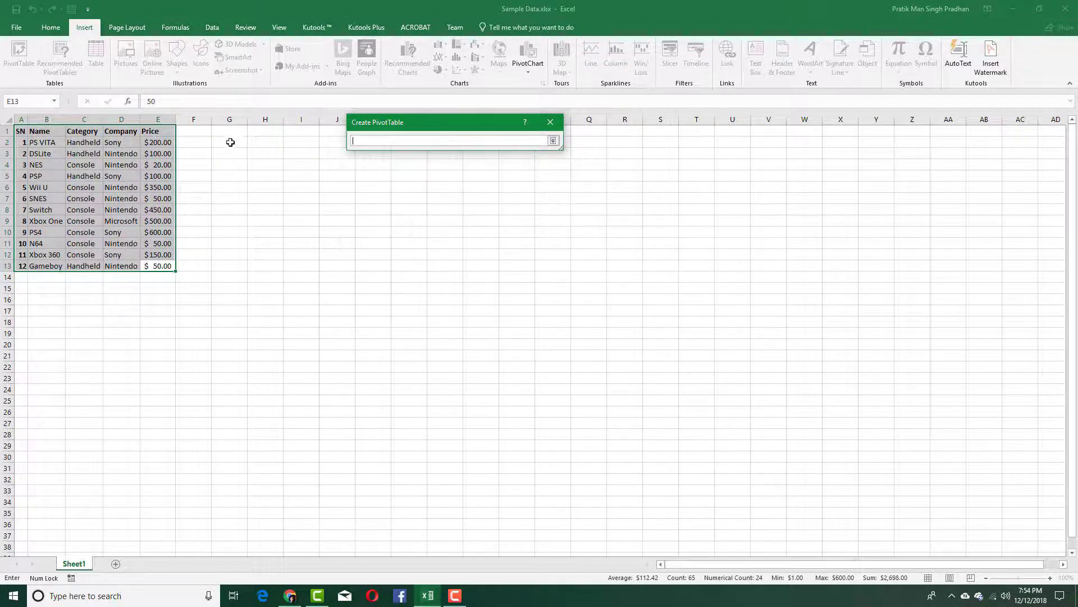
drag(229, 133, 817, 402)
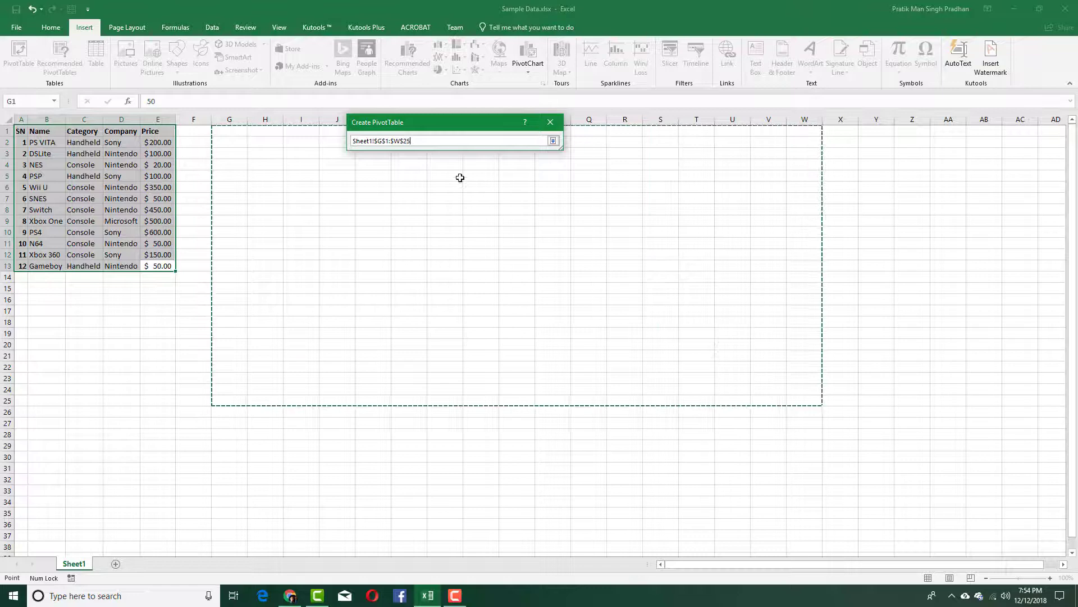
key(Return)
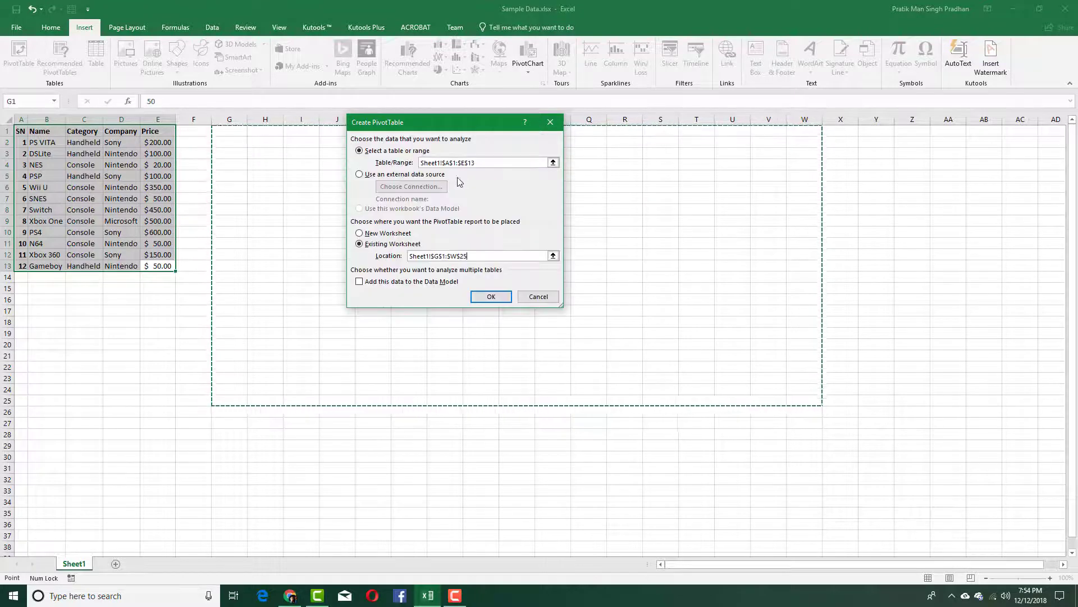
click(484, 296)
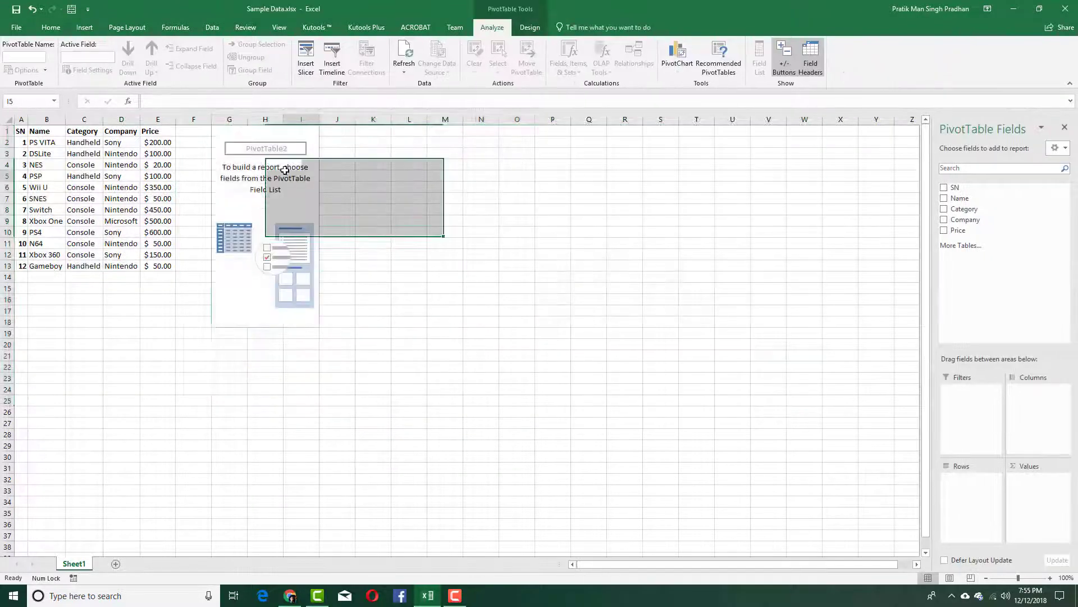
Step: Put Name in rows and Company above Category in the PivotTable columns
click(250, 131)
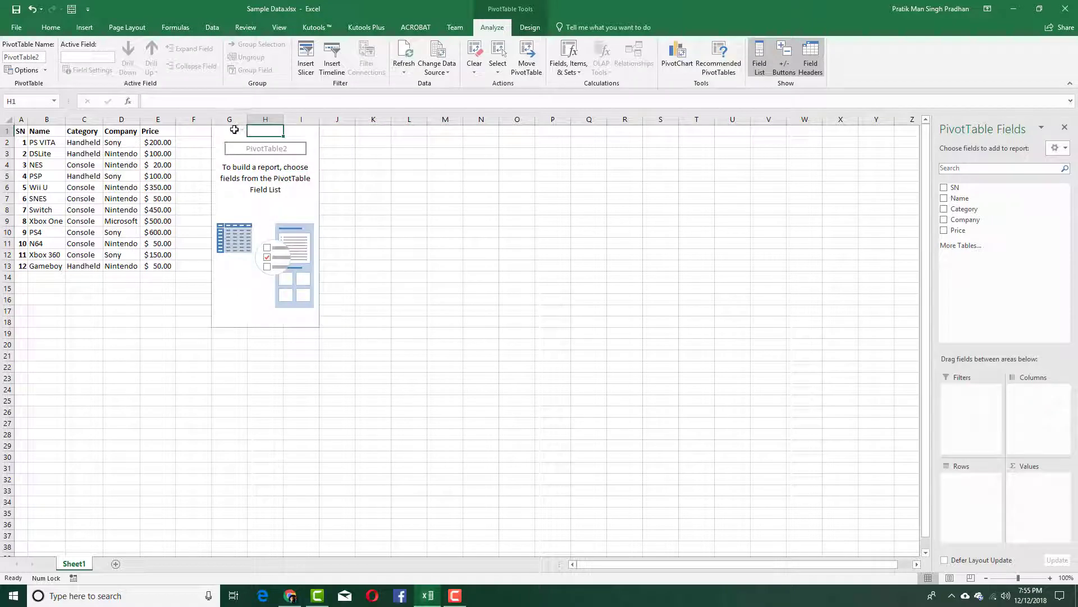
click(945, 200)
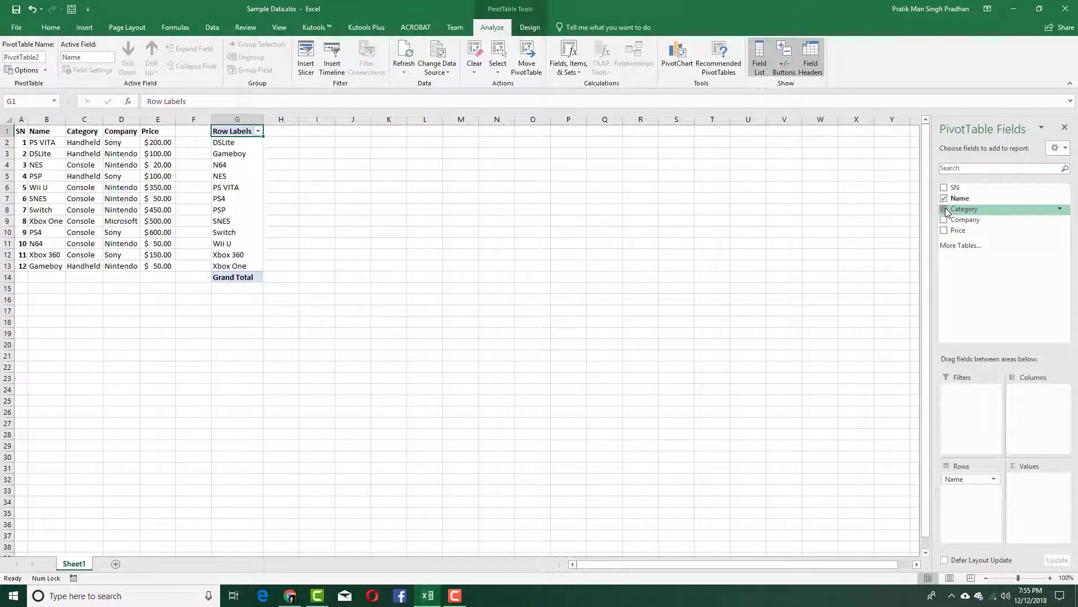
click(944, 209)
click(944, 219)
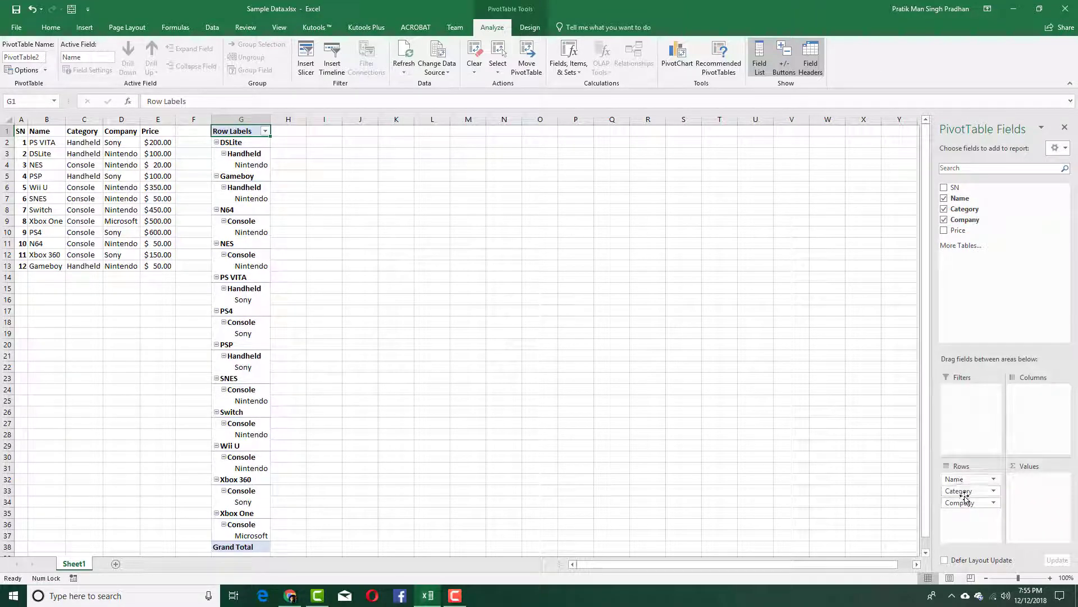
drag(961, 490, 1019, 443)
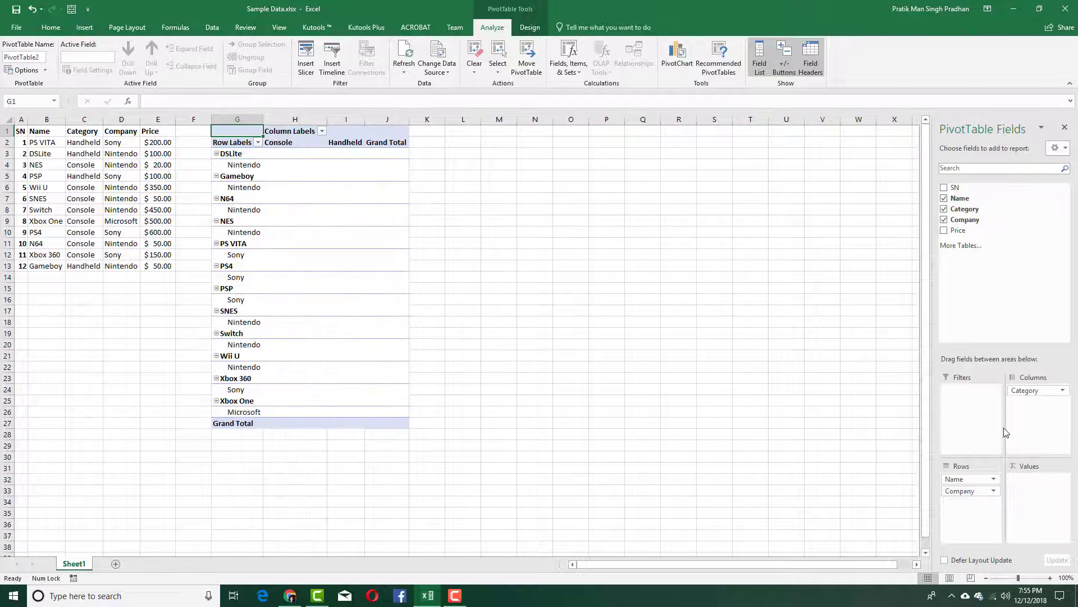
drag(967, 491, 1042, 417)
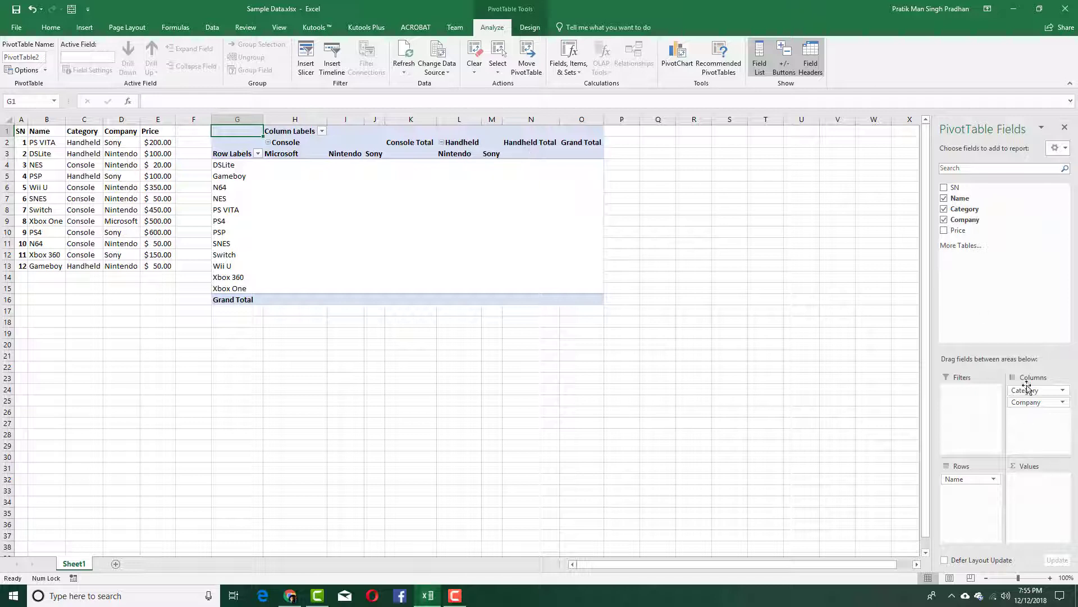
drag(1027, 388, 1026, 427)
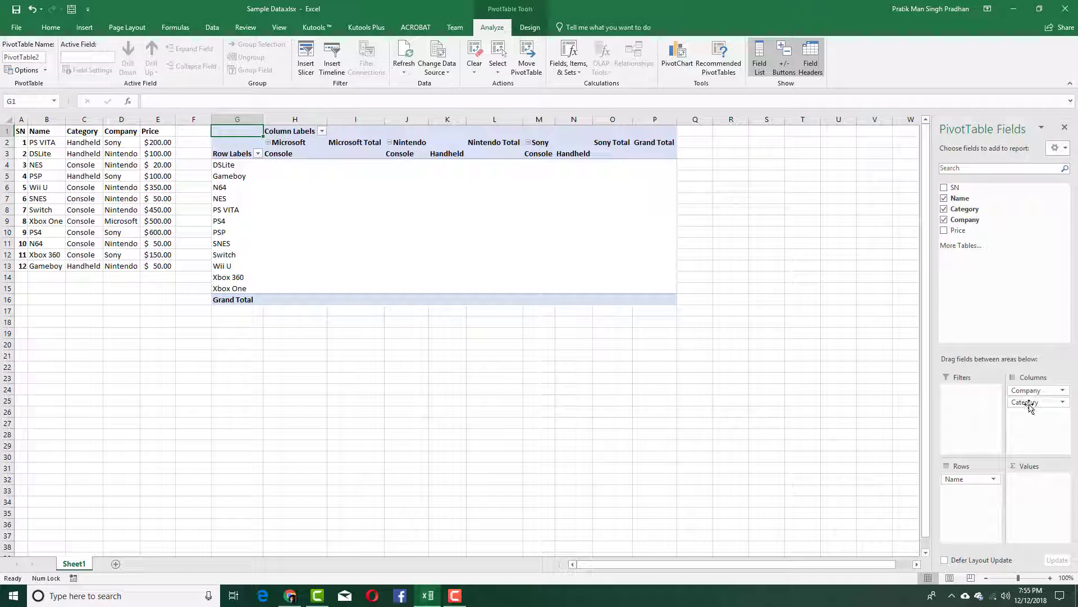
Step: Sum Price per game, with Company nested under Name and Console/Handheld columns
drag(1025, 402, 971, 405)
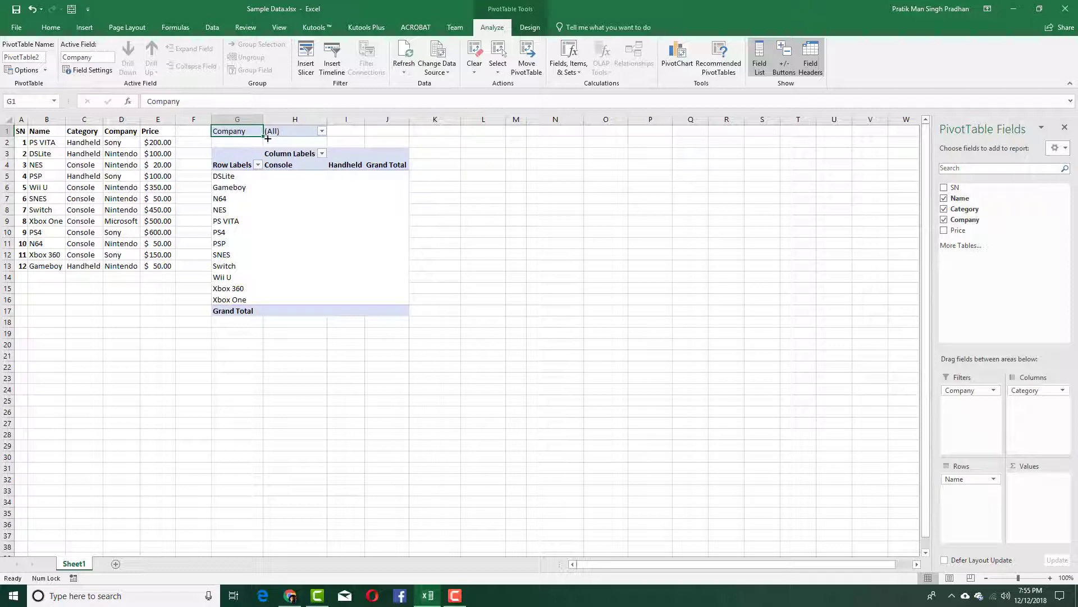
click(946, 231)
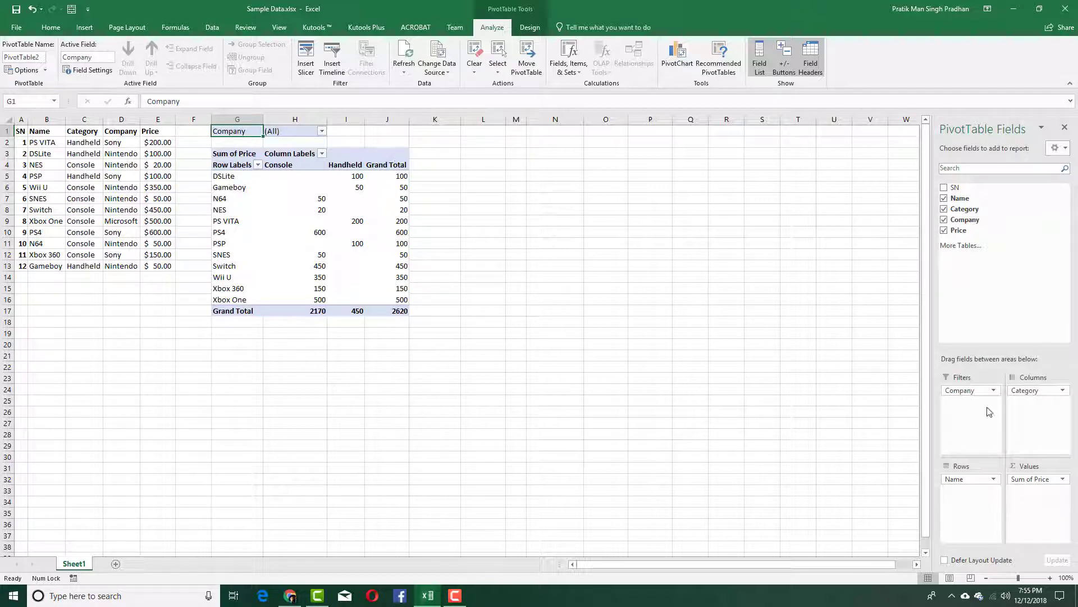
drag(967, 390, 966, 489)
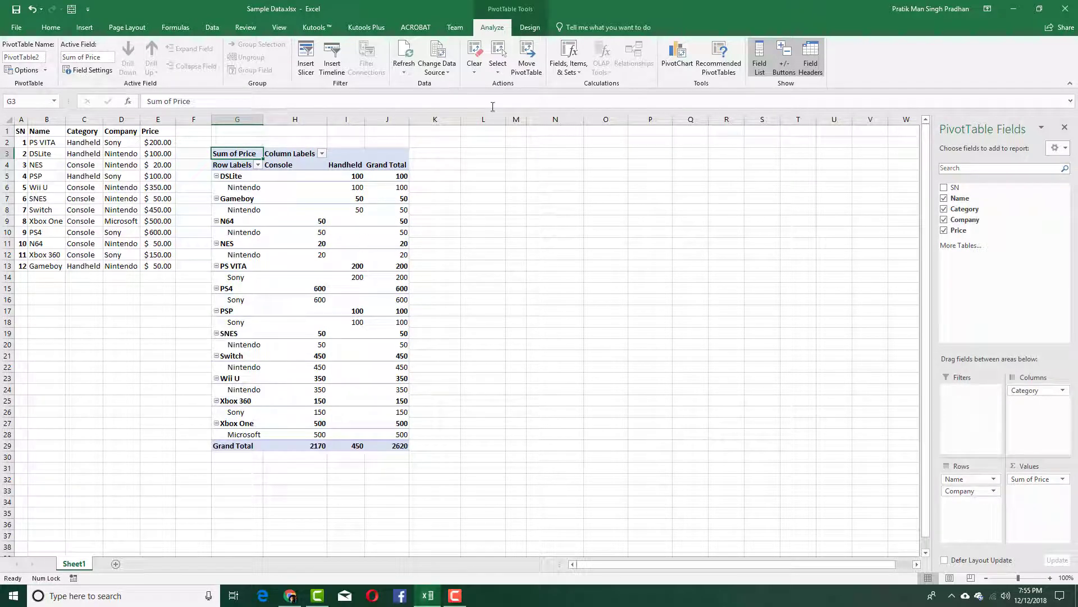
Step: Try each PivotTable subtotal layout, ending with subtotals hidden
click(529, 28)
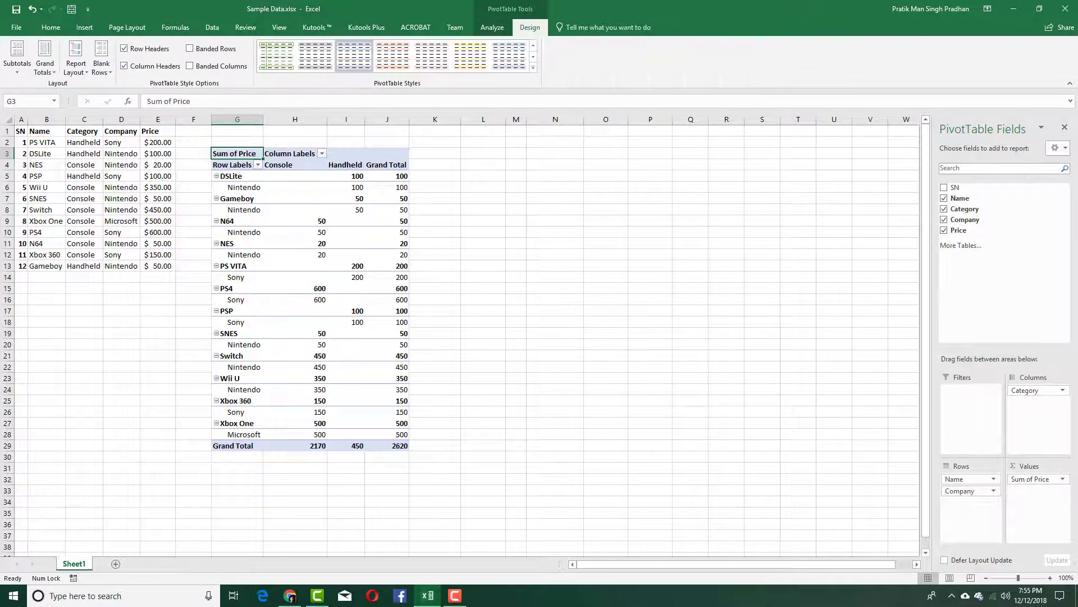
click(17, 59)
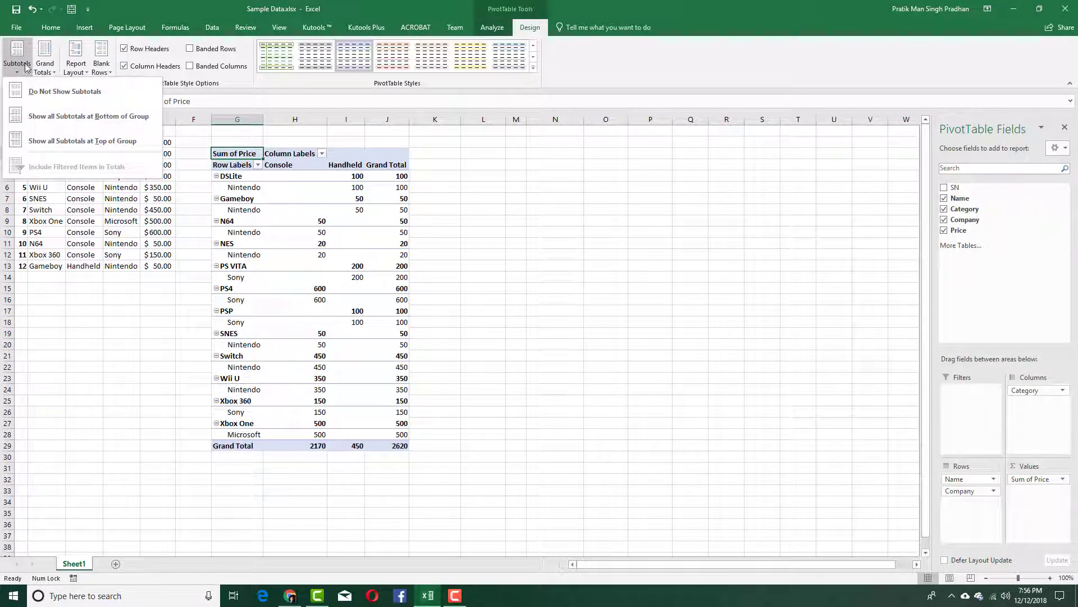
click(63, 91)
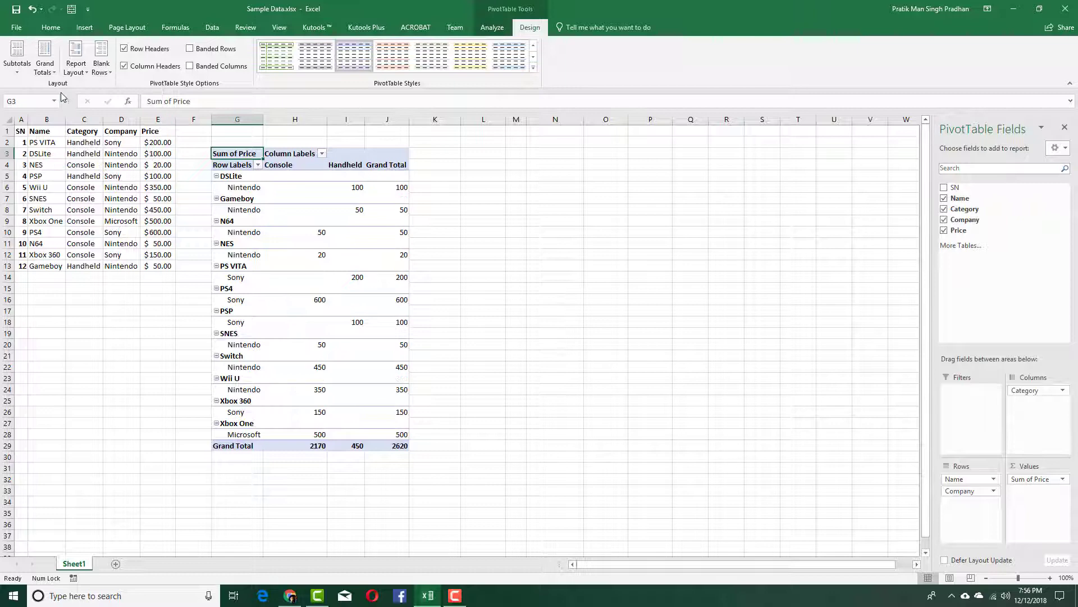
click(18, 70)
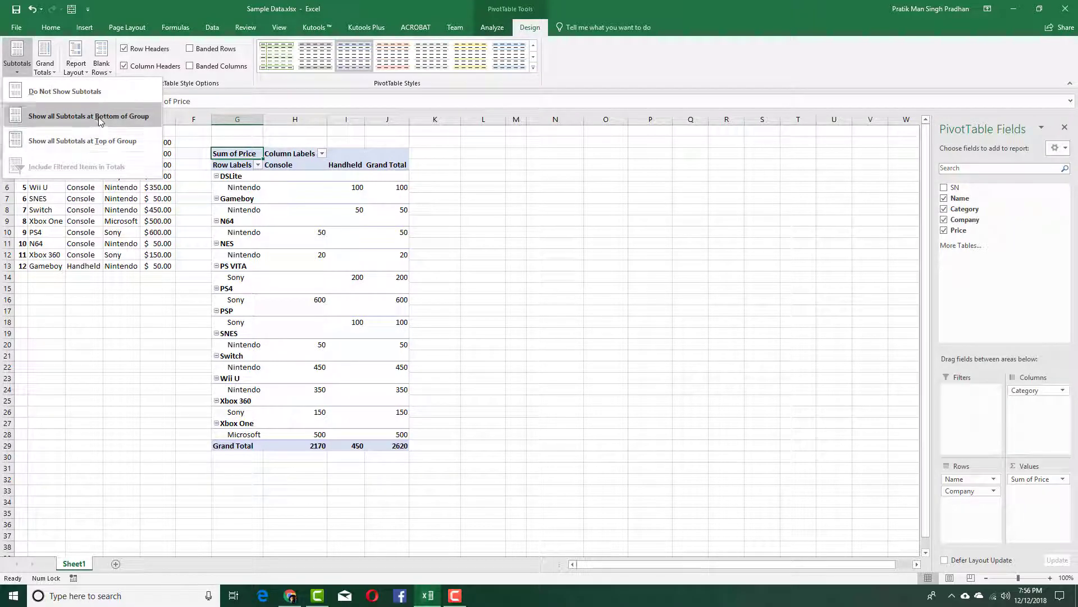
click(90, 116)
click(18, 70)
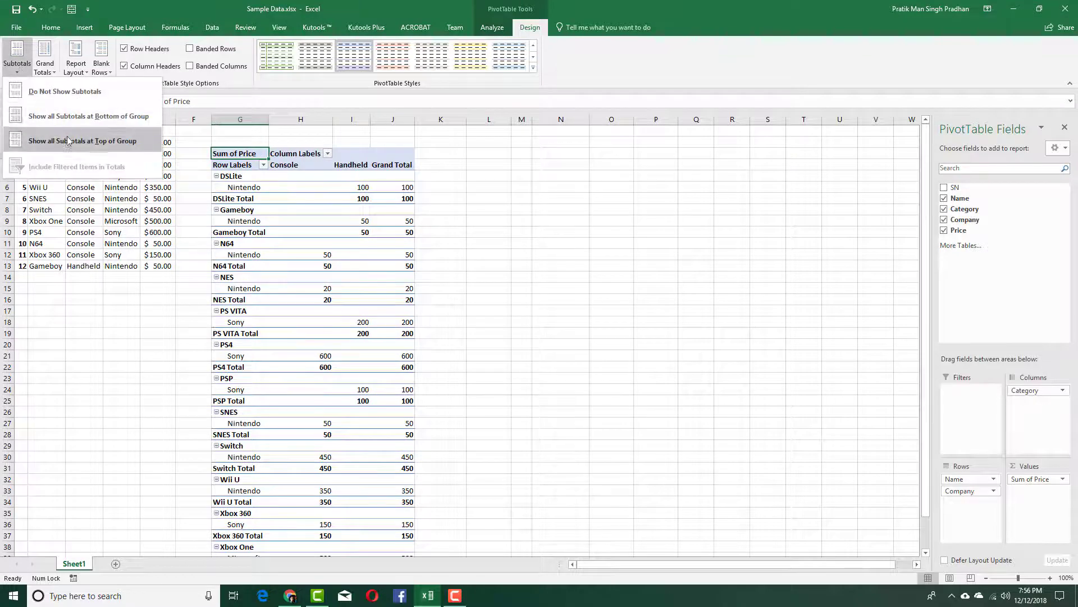
click(82, 141)
click(18, 64)
click(40, 90)
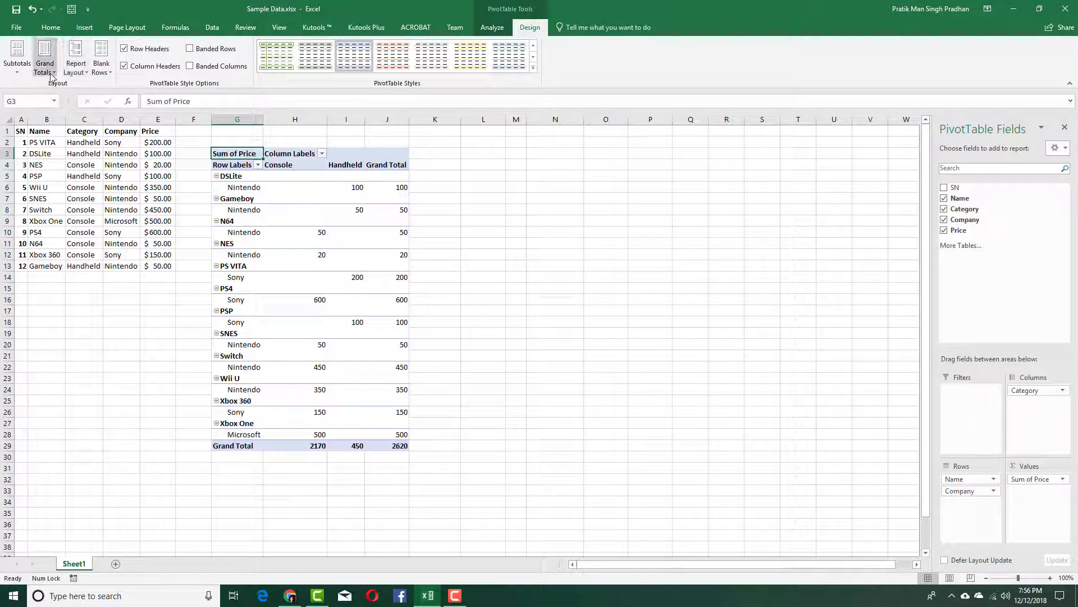
Step: Try the Grand Totals options, ending with grand totals on for rows and columns
click(51, 72)
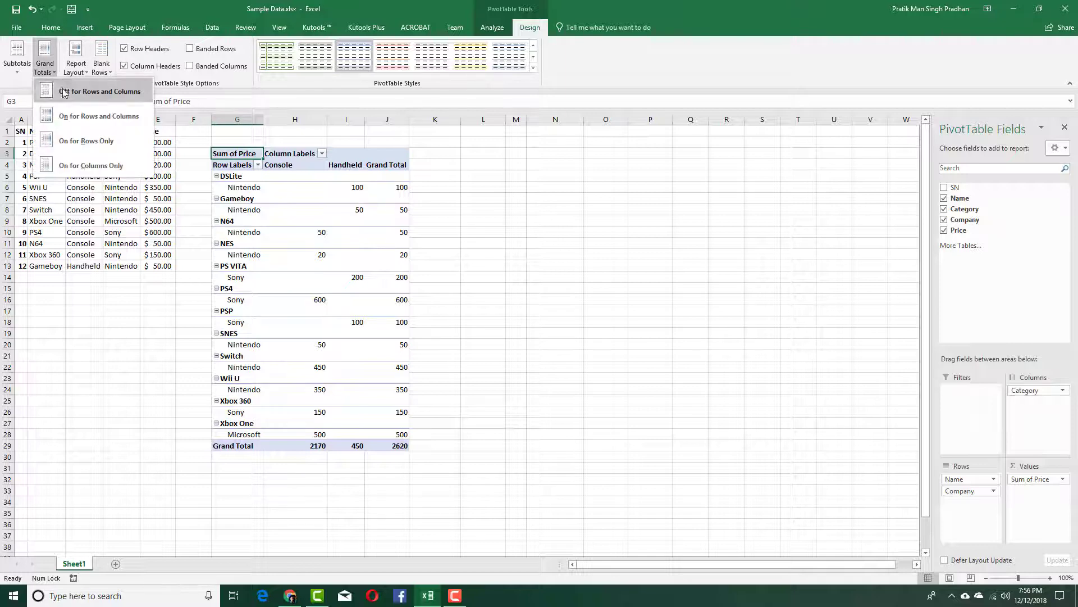
click(62, 91)
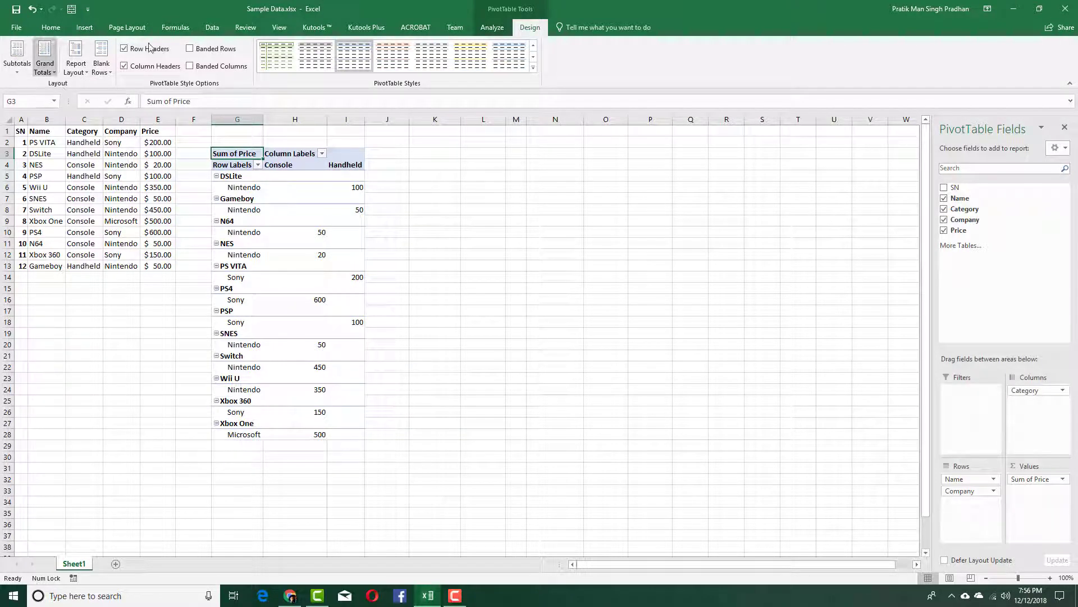
click(45, 59)
click(76, 167)
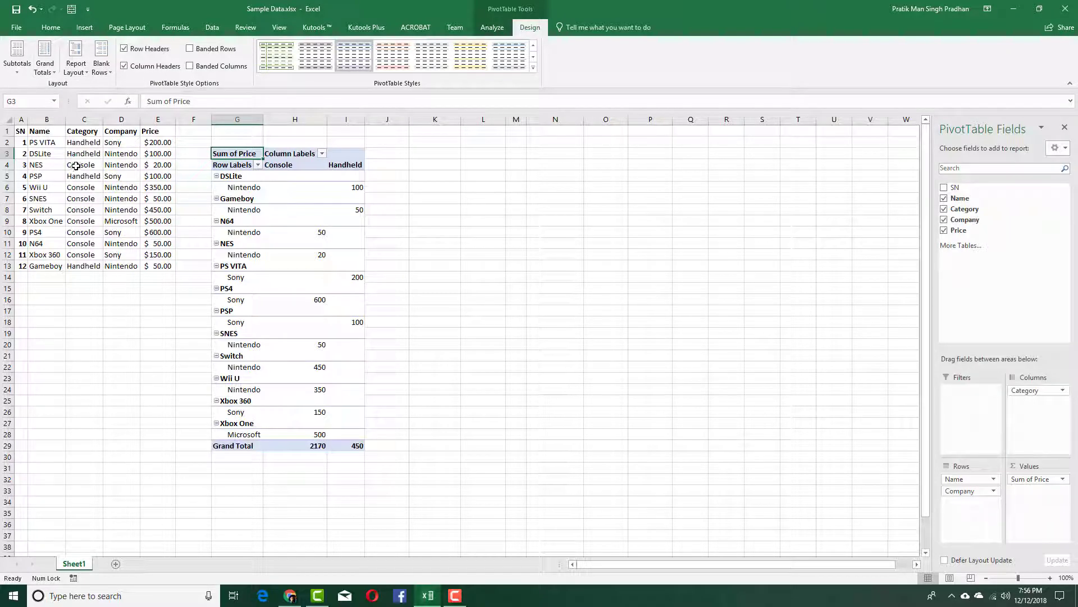
click(55, 77)
click(84, 139)
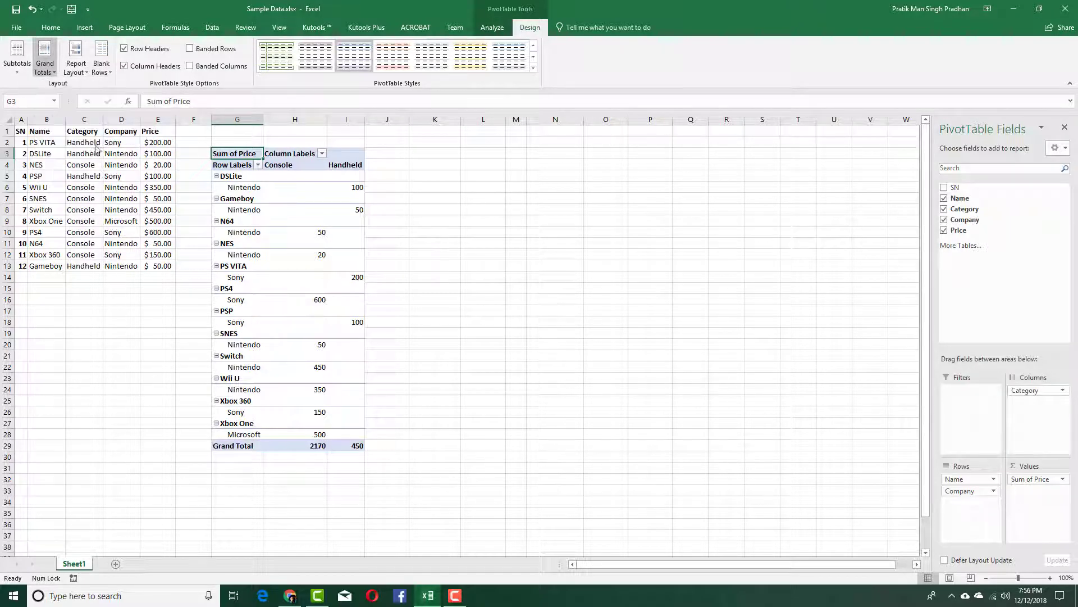
click(45, 61)
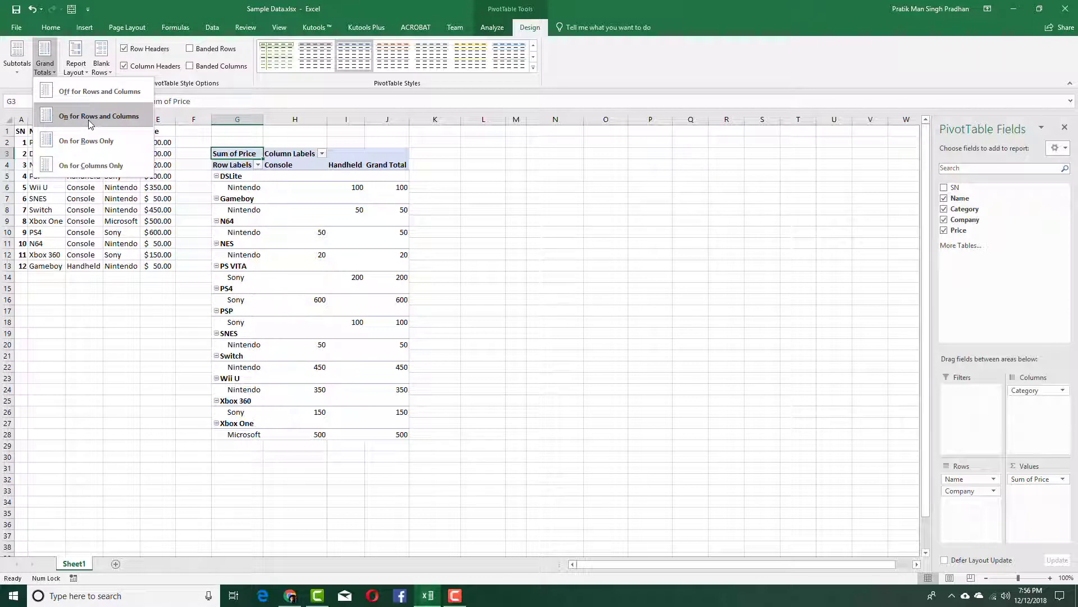
click(91, 118)
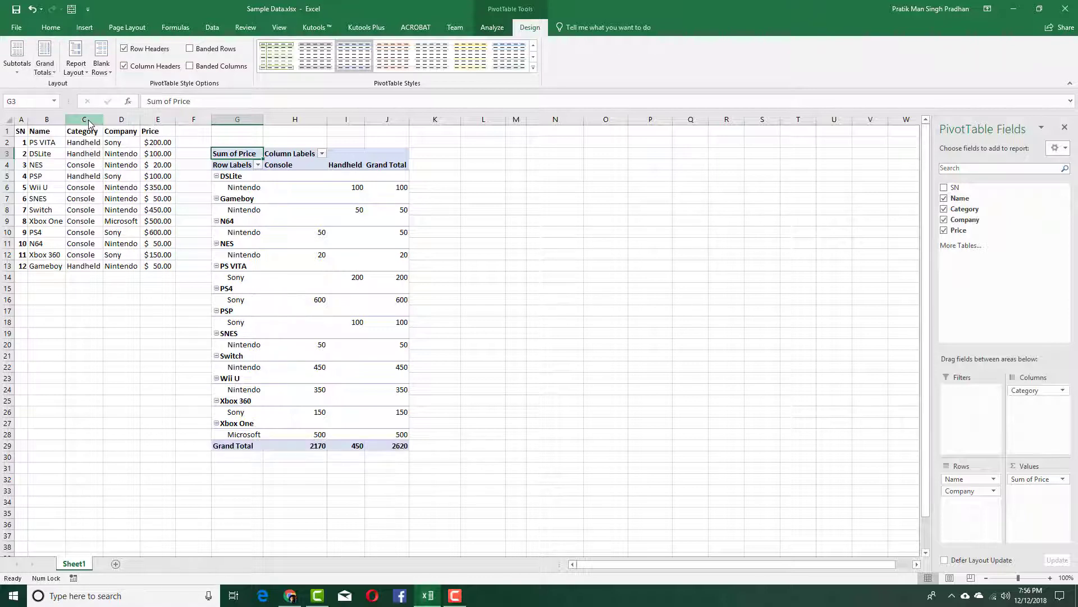
click(26, 72)
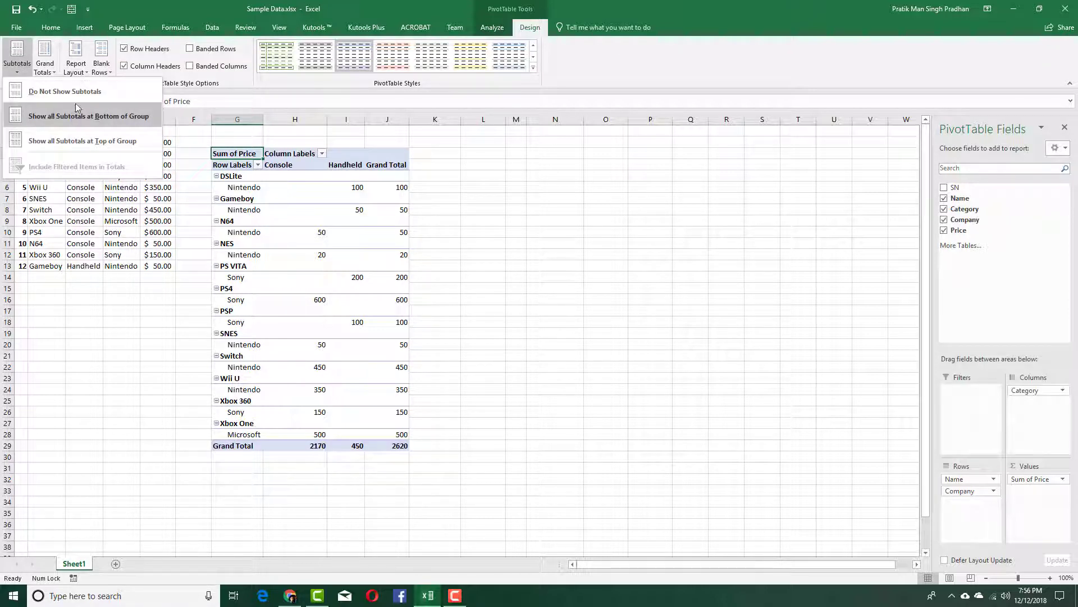
click(233, 93)
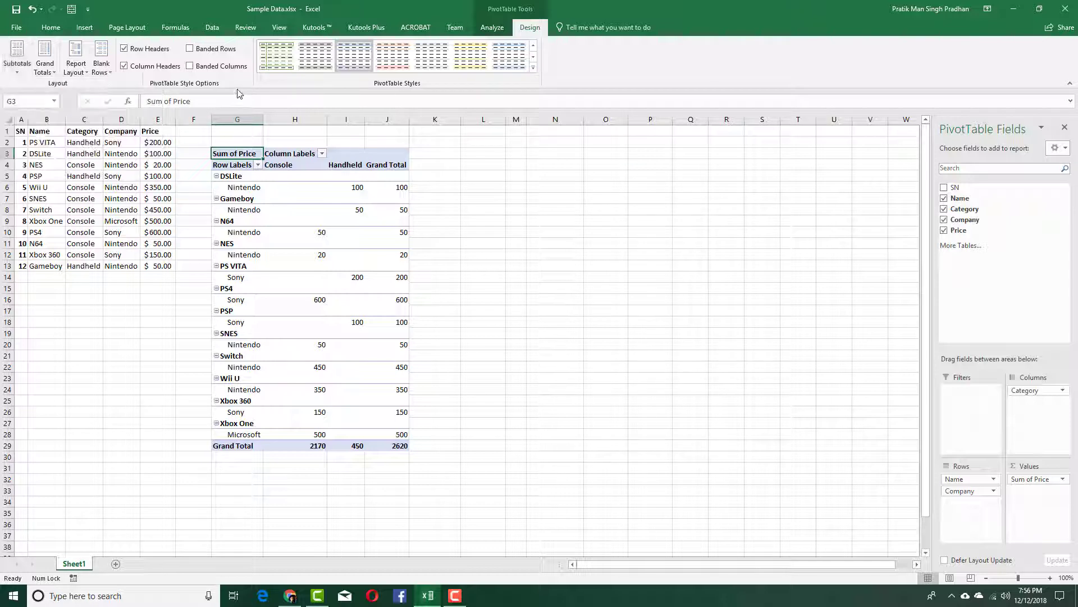
click(77, 68)
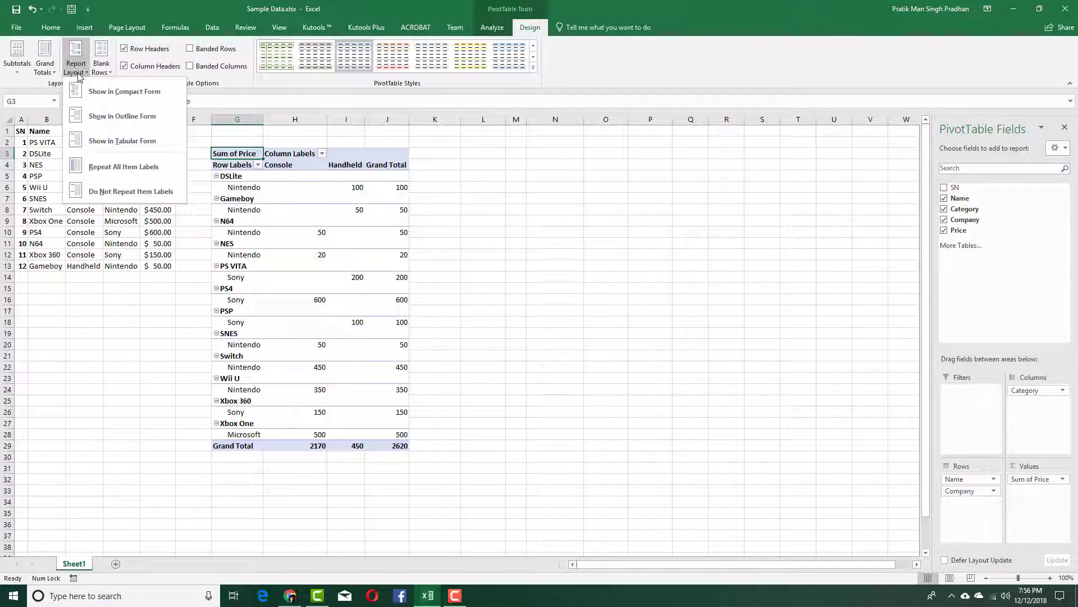
click(124, 91)
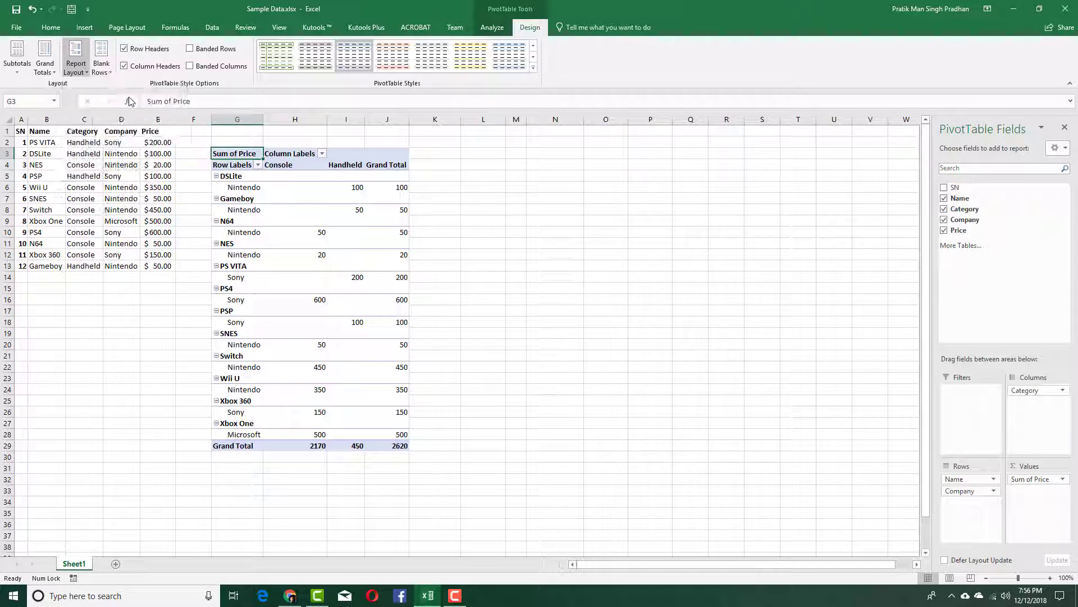
click(102, 63)
click(77, 63)
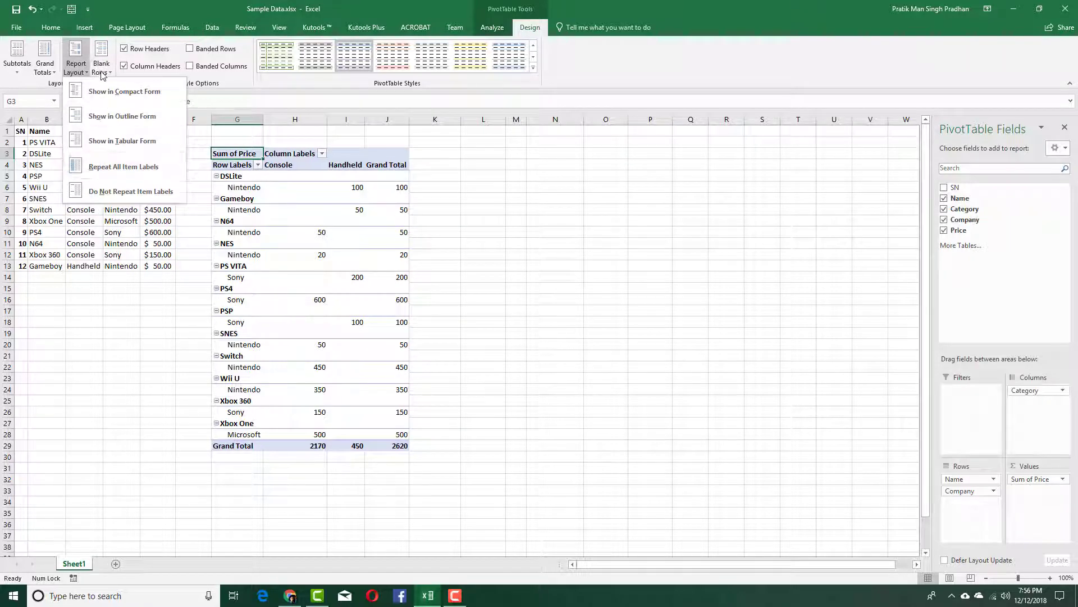
click(101, 63)
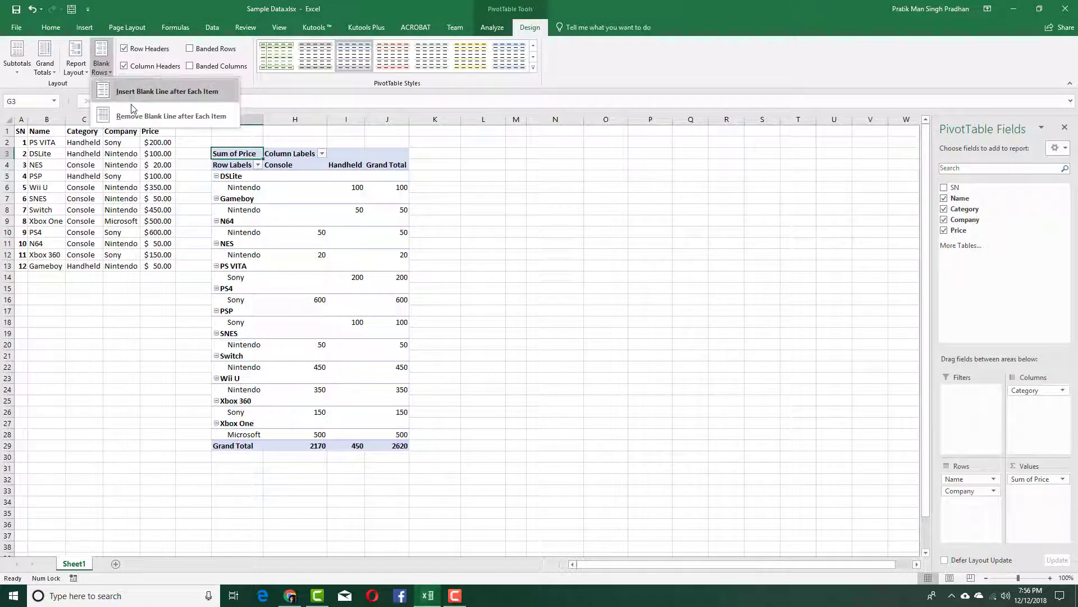
click(158, 116)
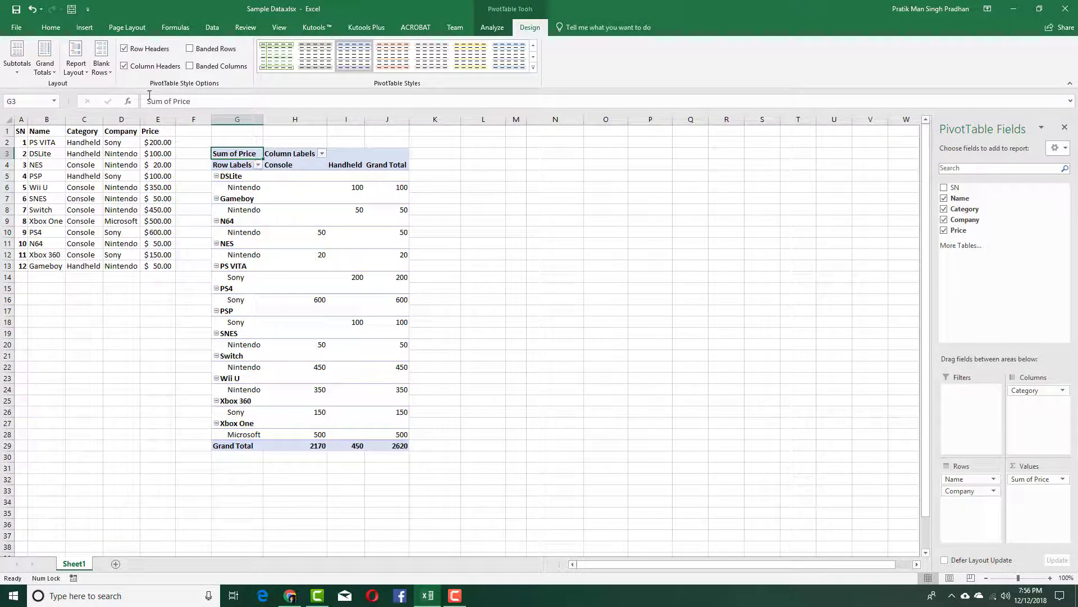
click(160, 50)
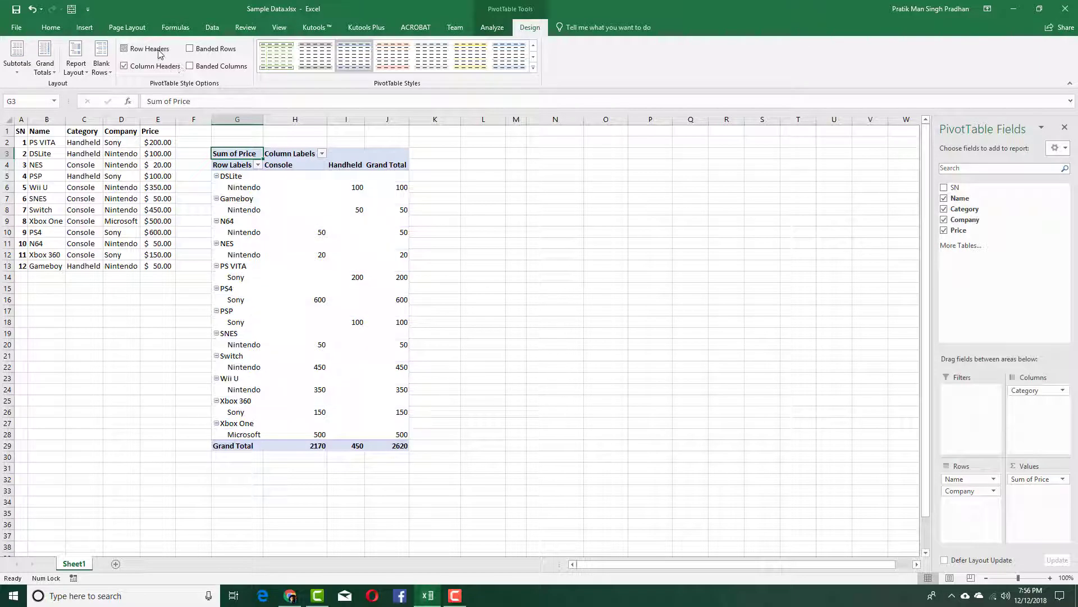
click(159, 53)
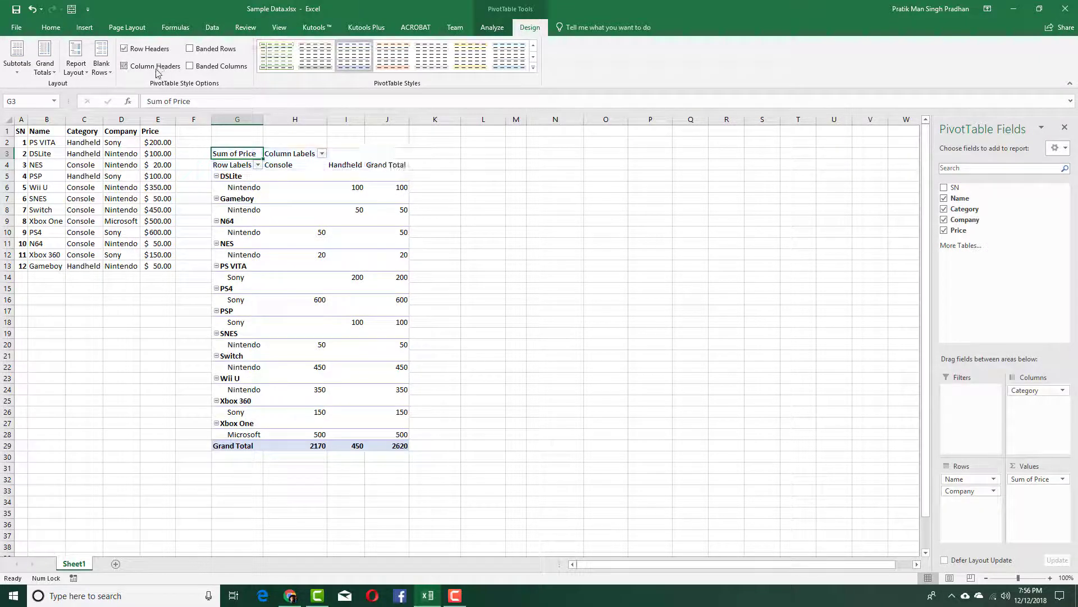
click(198, 53)
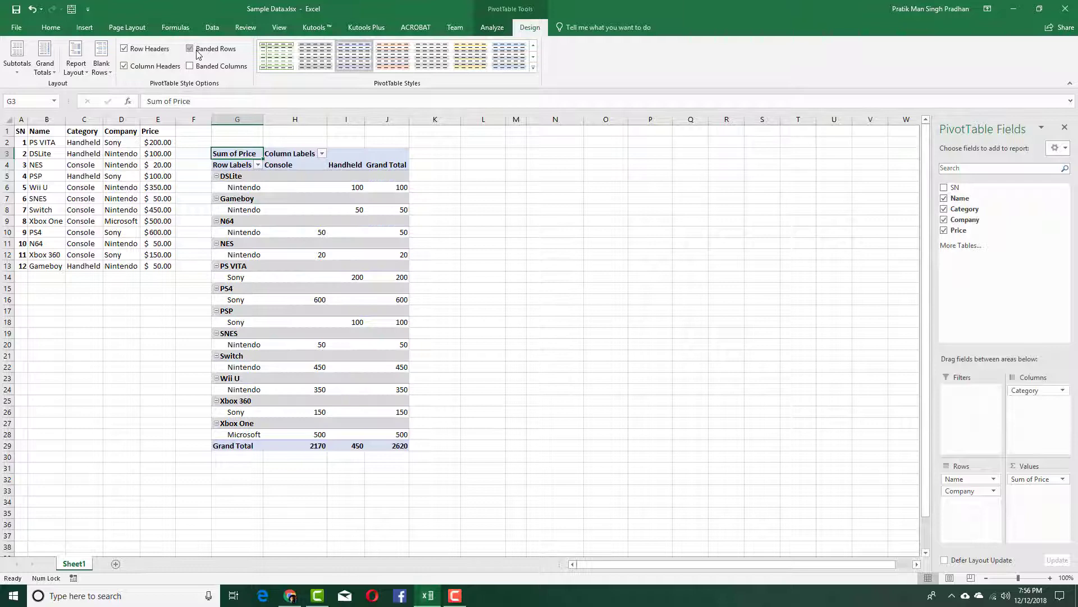
click(197, 50)
click(193, 66)
click(194, 66)
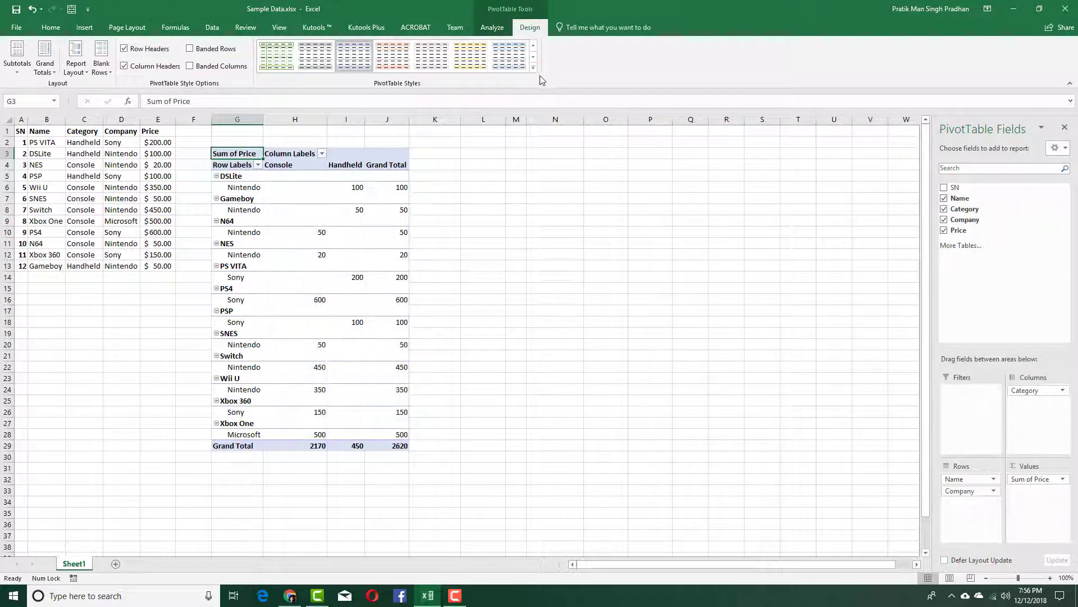
Step: Apply the medium cream PivotTable style with black header and Grand Total rows
click(534, 67)
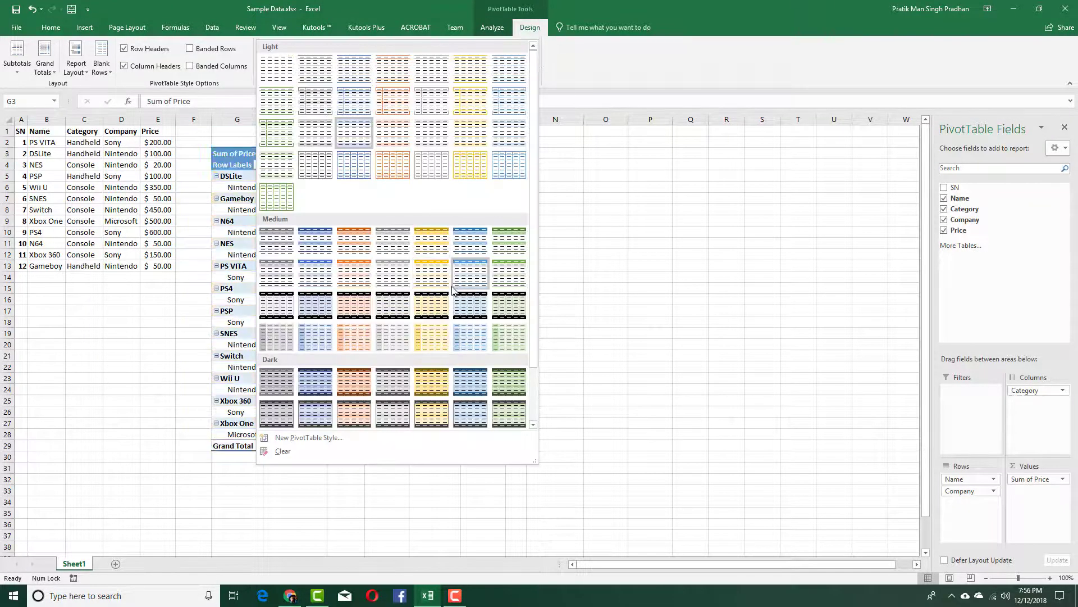
click(447, 305)
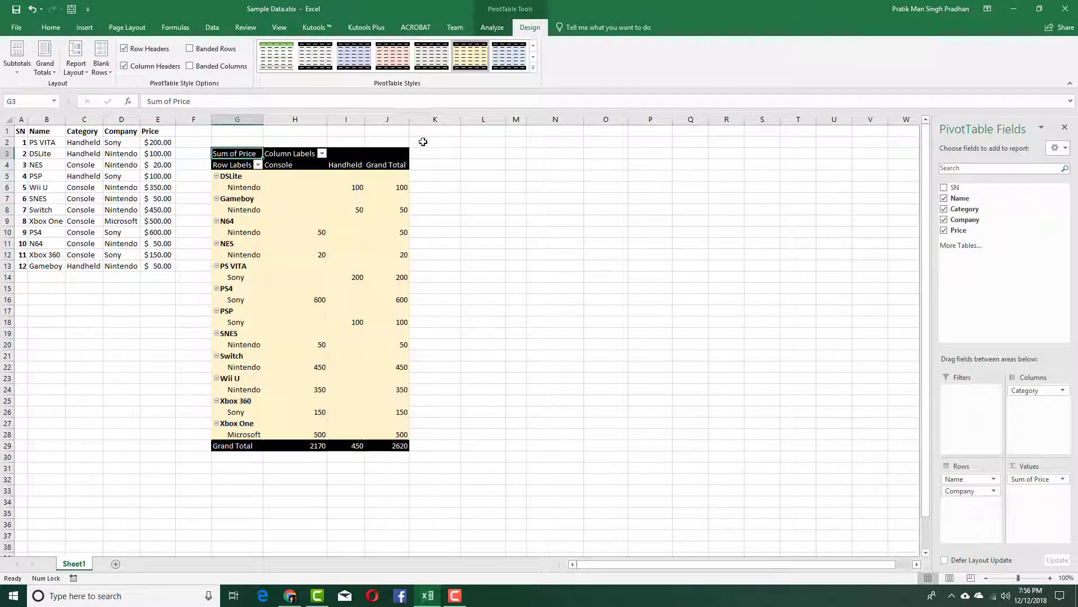
click(502, 29)
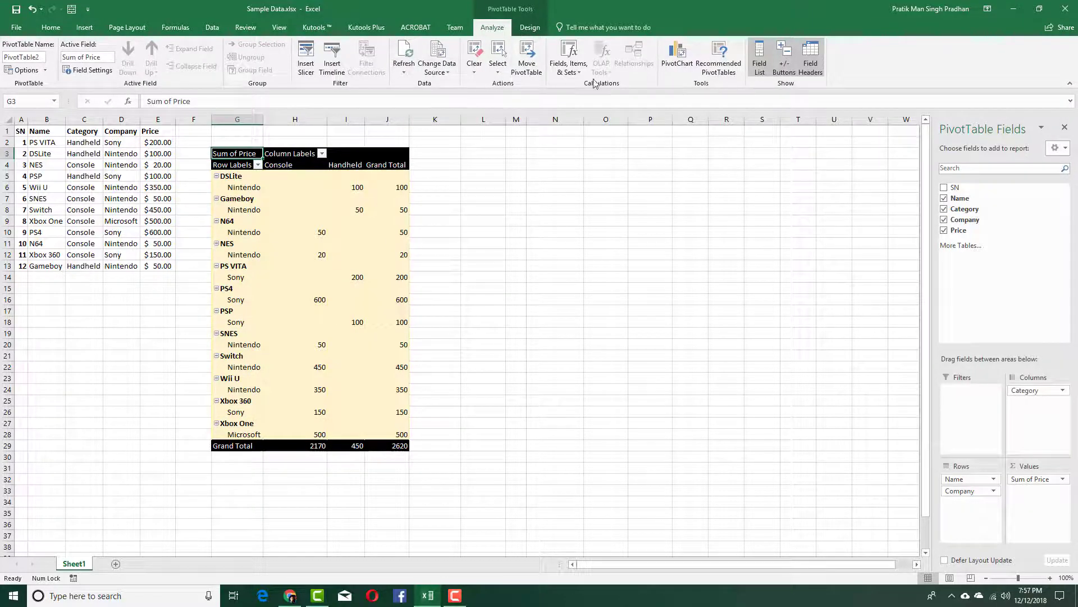
click(402, 212)
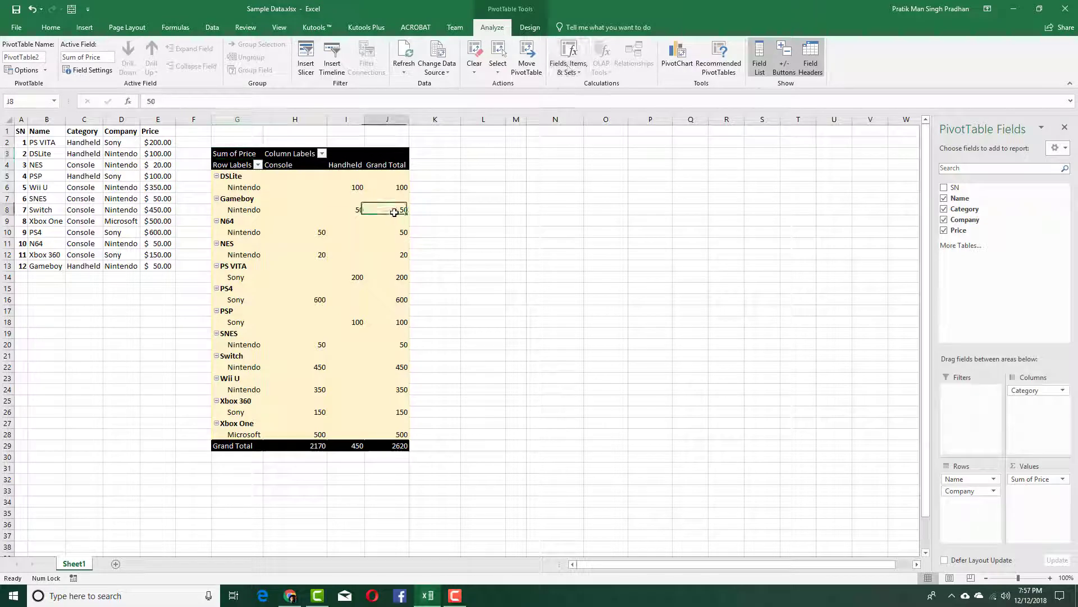
click(294, 196)
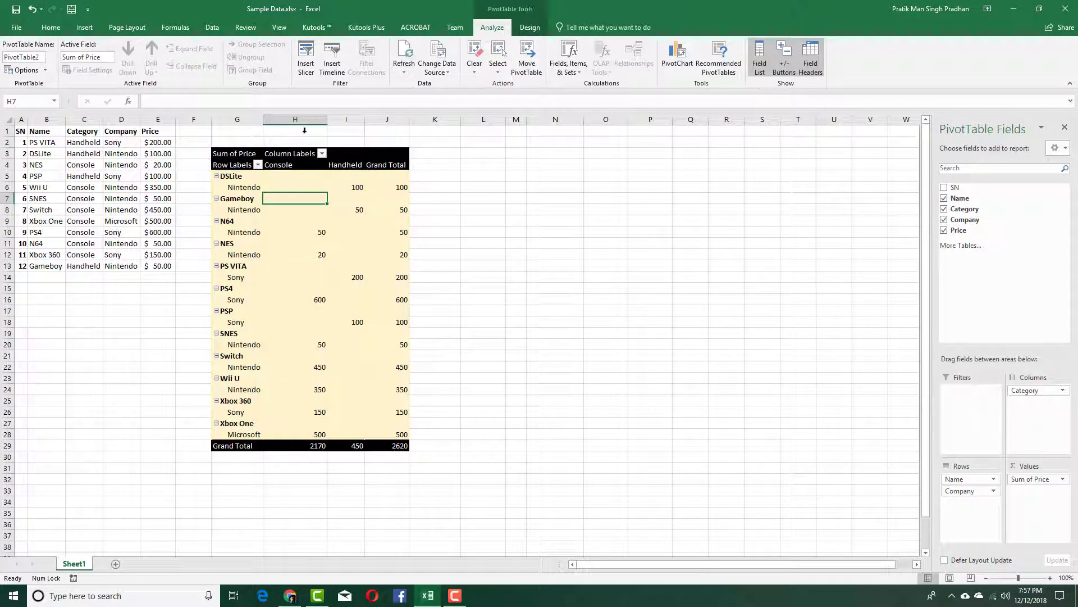
click(247, 178)
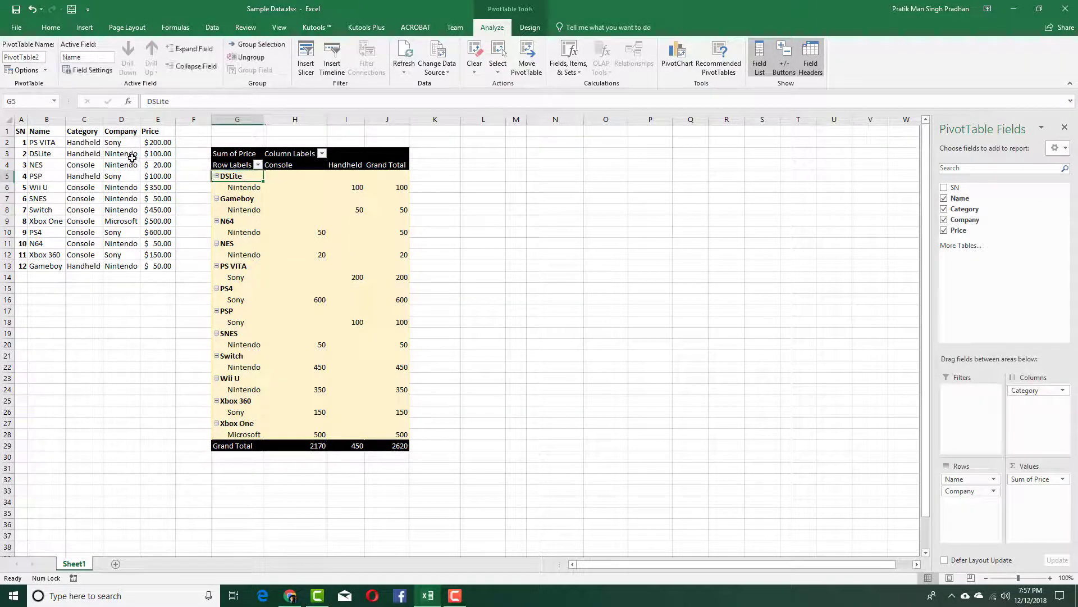
Step: Change the PS VITA price in cell E2 to 400
click(50, 145)
click(153, 143)
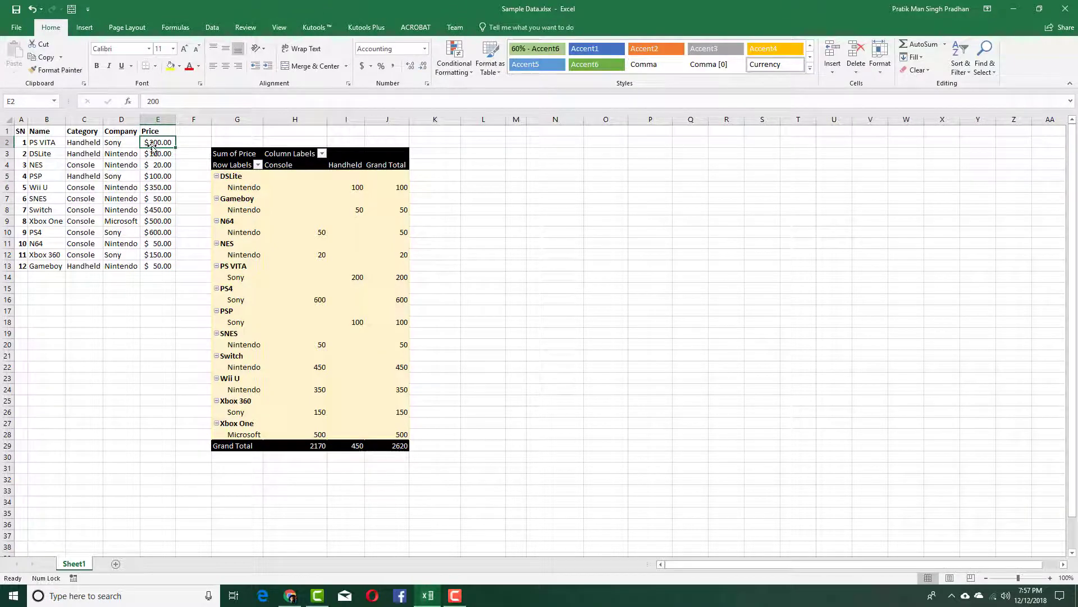
text(400)
key(Tab)
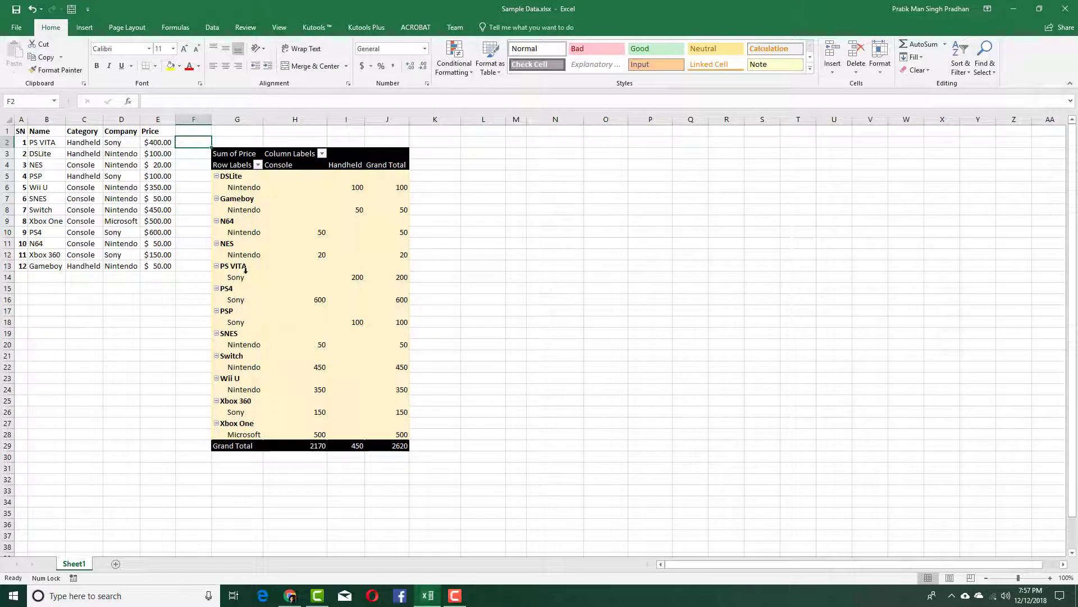
Step: Refresh the PivotTable so Handheld totals 650 and the grand total 2820
click(358, 277)
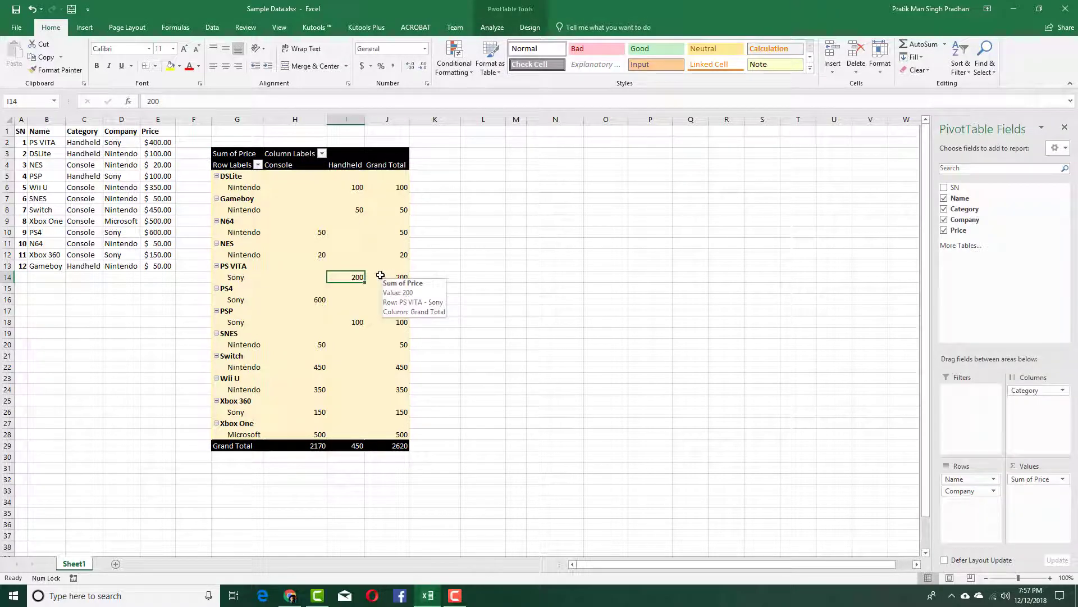
click(492, 27)
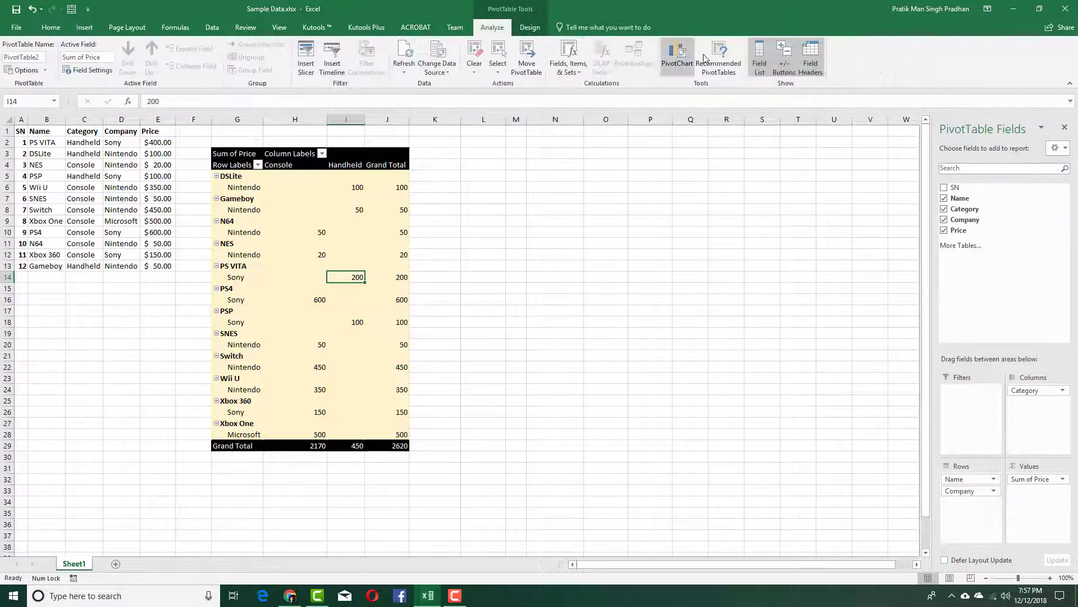
click(404, 55)
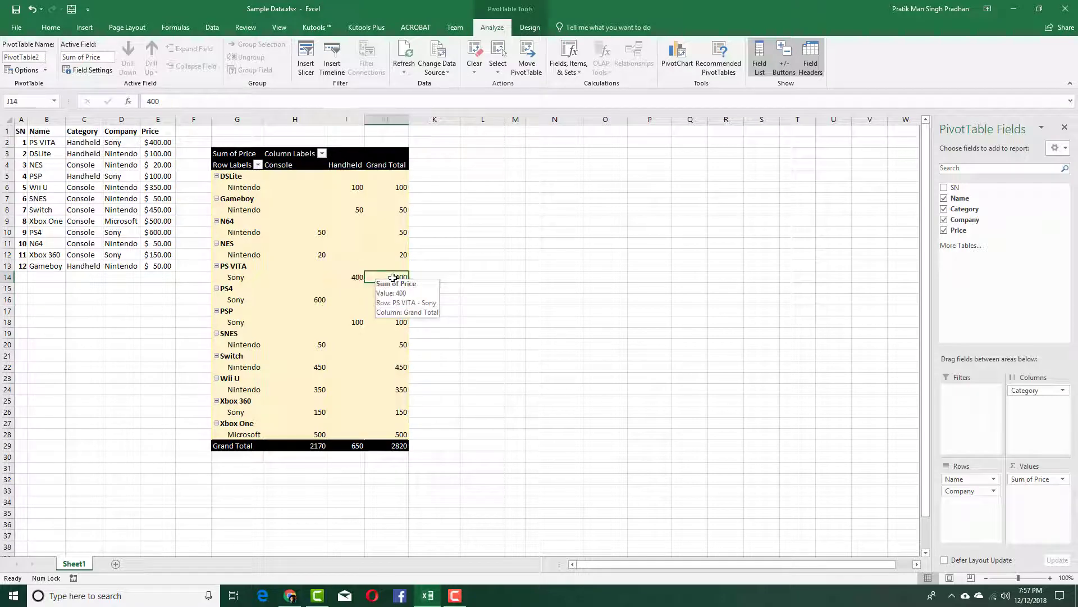
click(378, 276)
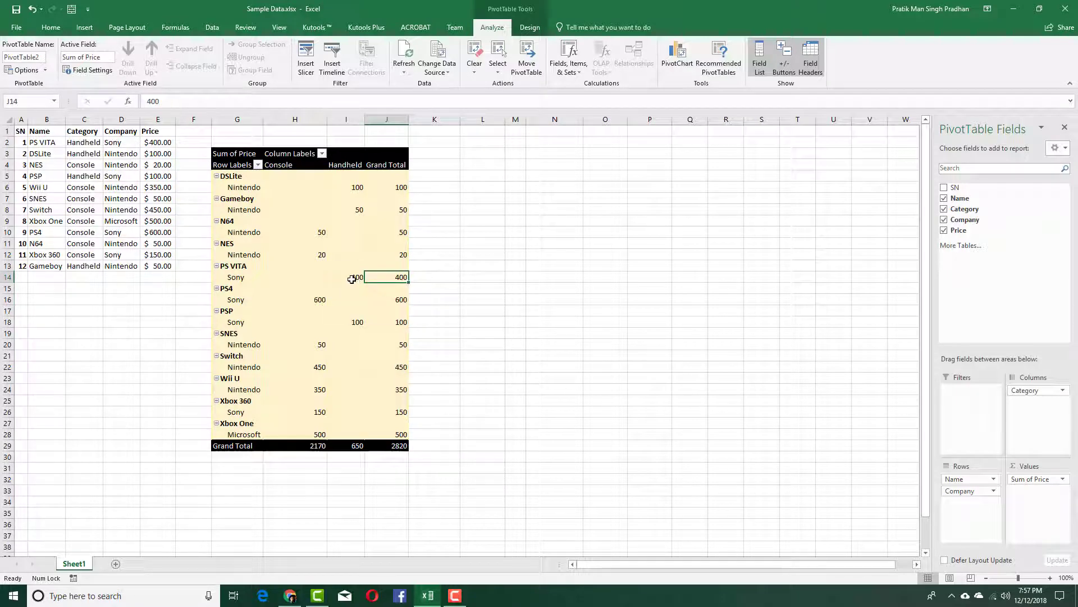
Step: Drill through the PS VITA 400 value onto a new Sheet2, then return to Sheet1
double_click(351, 278)
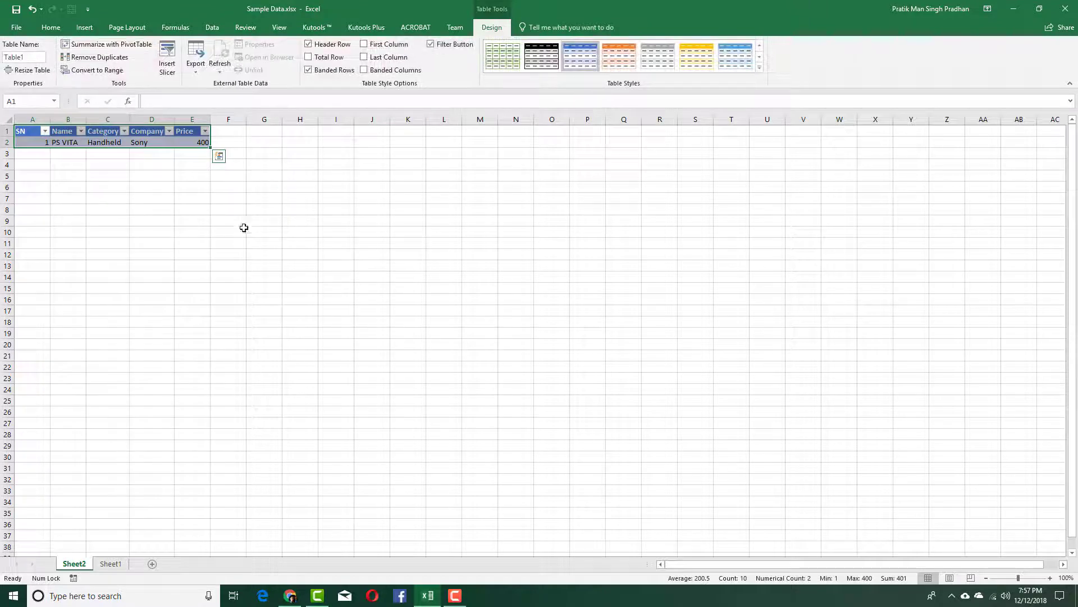
click(189, 200)
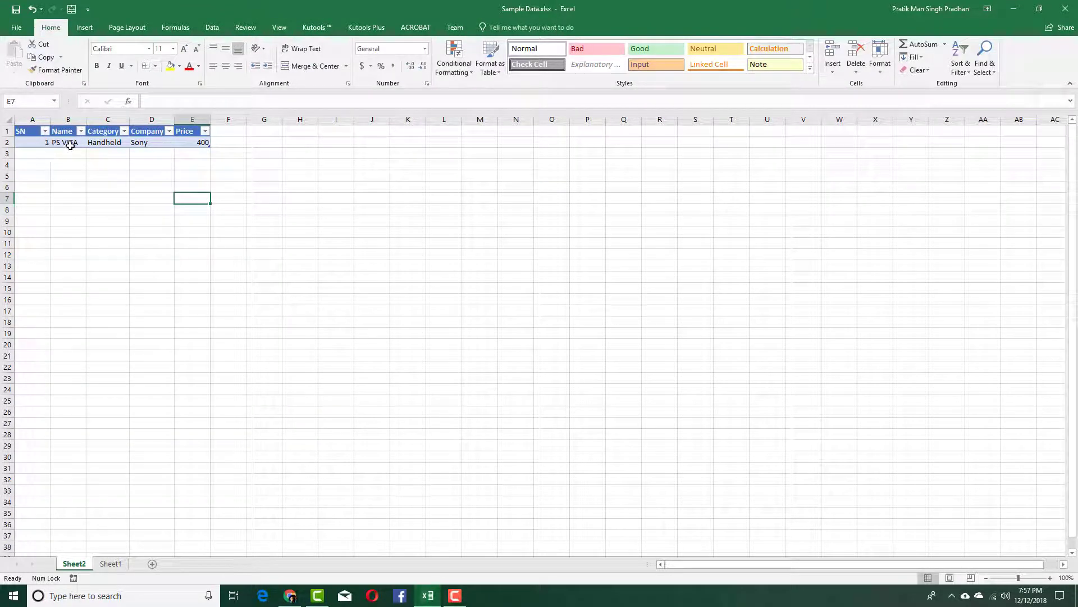
click(114, 565)
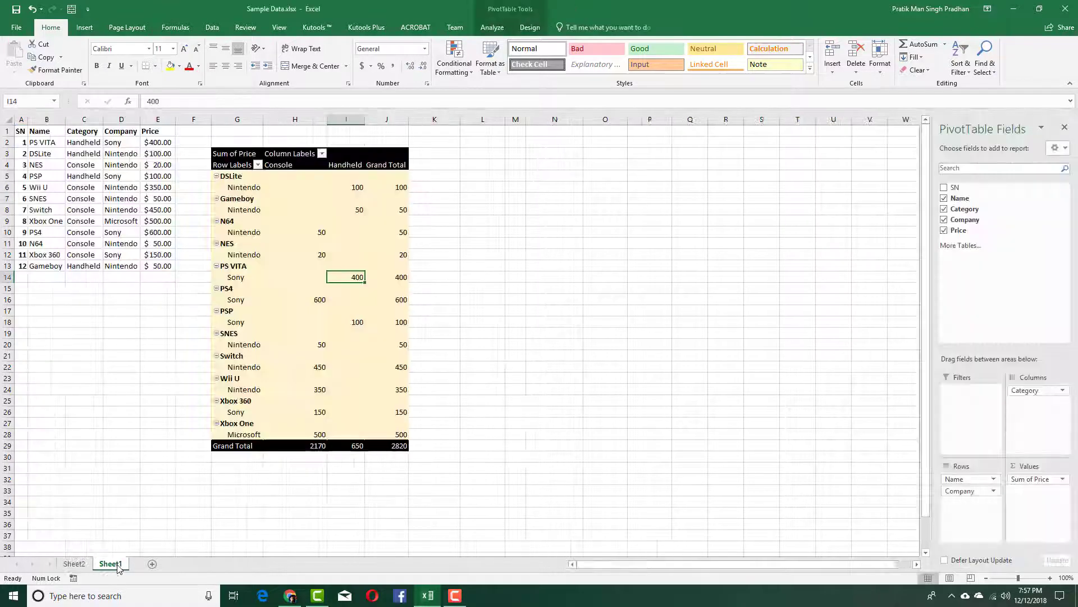
click(233, 300)
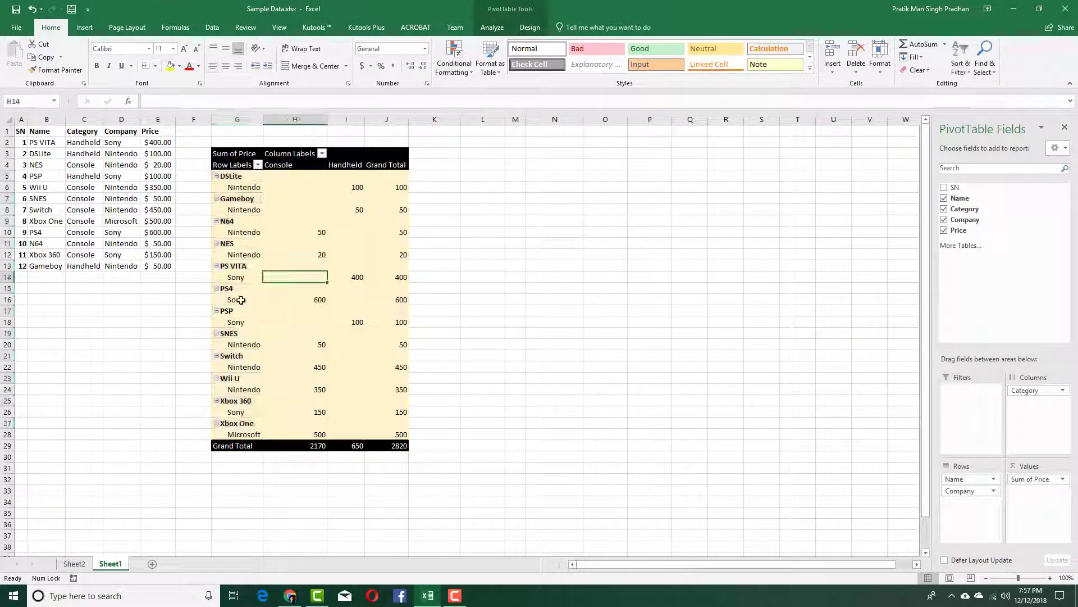
Step: Add Category as a detail level under the PS4 Sony item
double_click(232, 299)
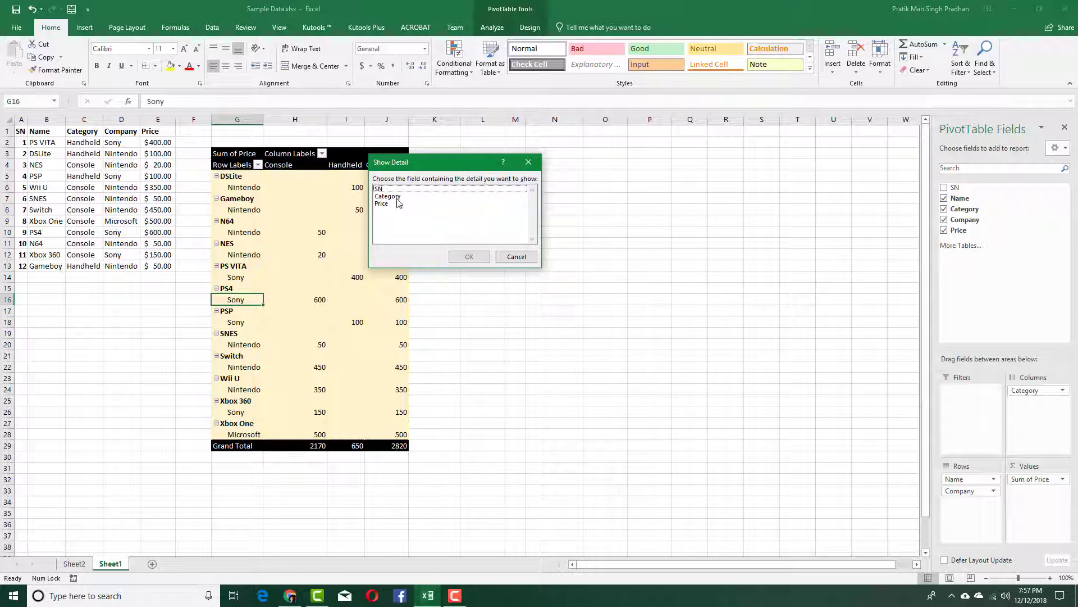
click(397, 197)
click(469, 256)
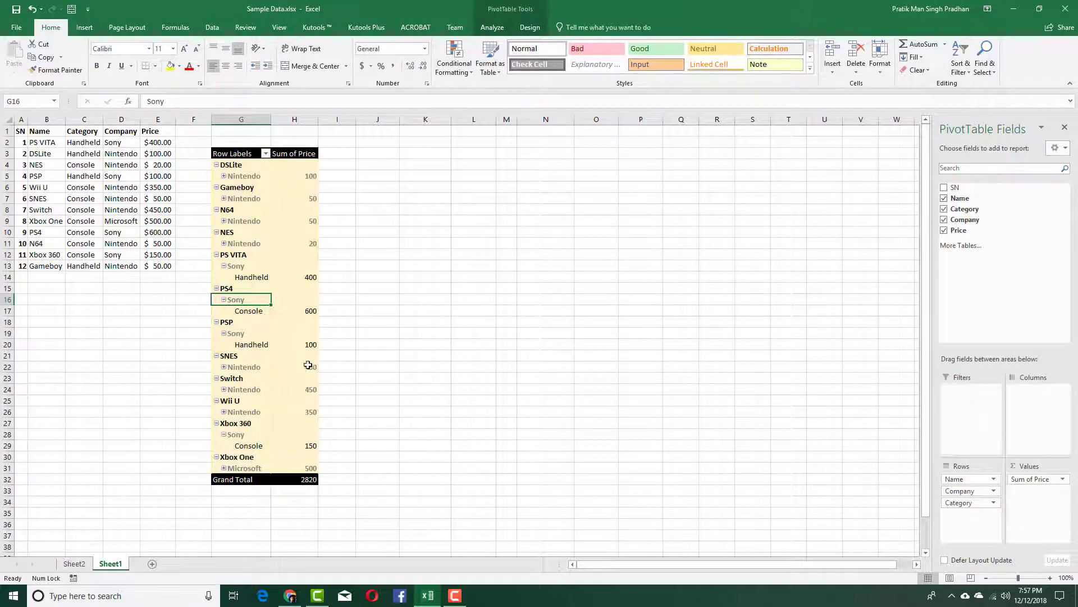
Step: Drill through the Xbox 360 Console value 150 onto a new Sheet3
click(308, 446)
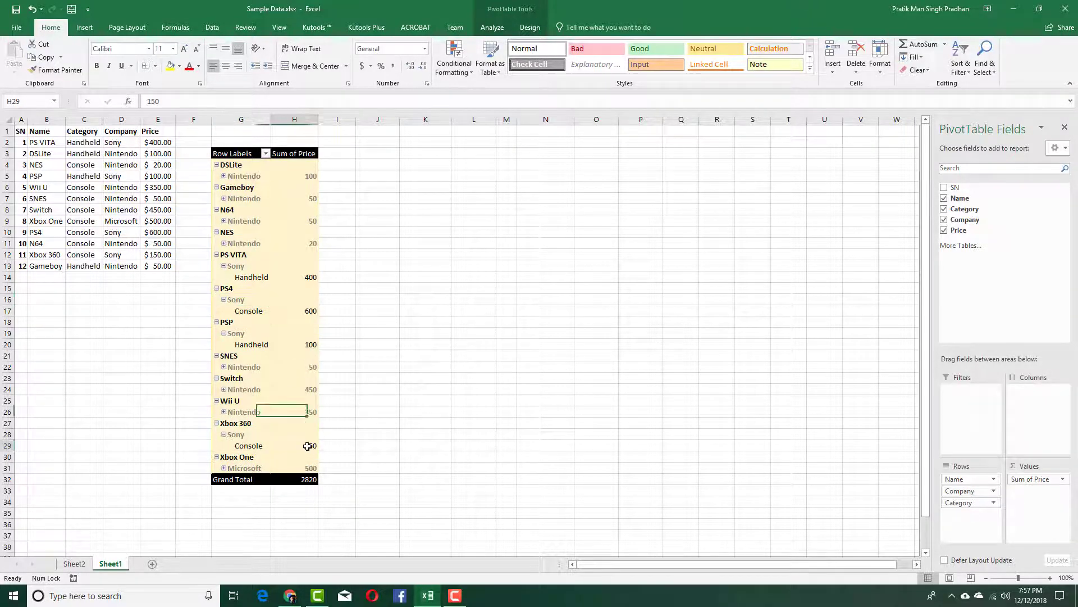
double_click(308, 445)
click(107, 154)
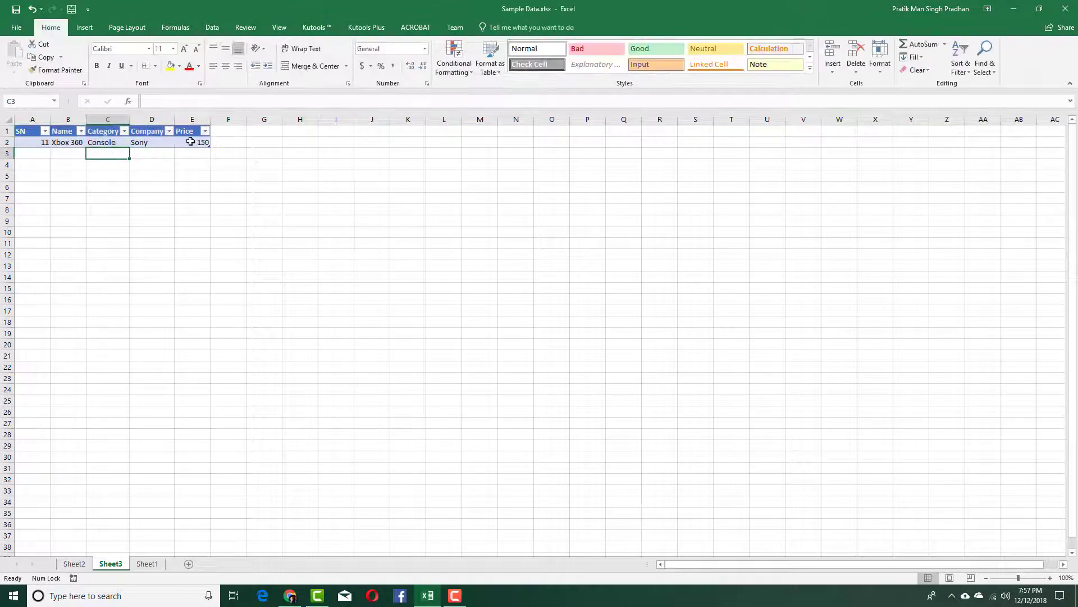